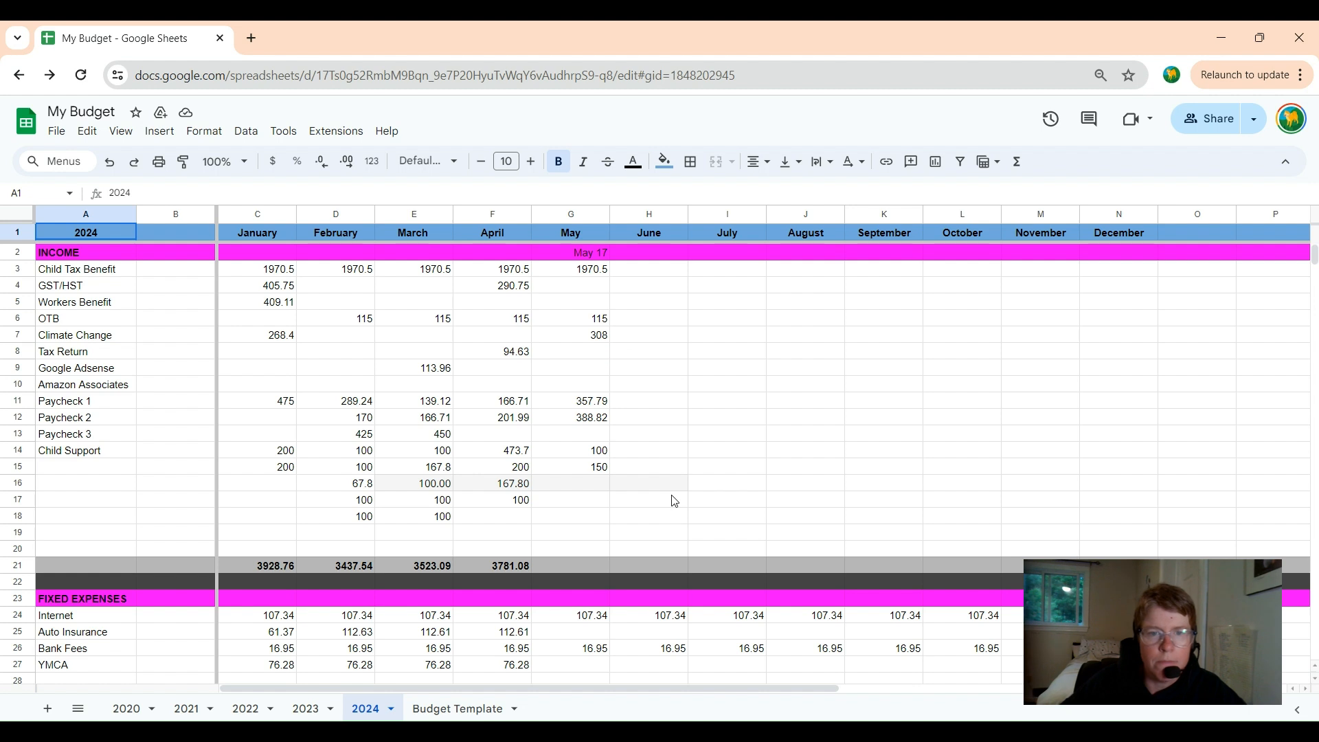
- Enter 112.61 as the May amount for Auto Insurance in the fixed expenses
scroll(671, 500, down, 5)
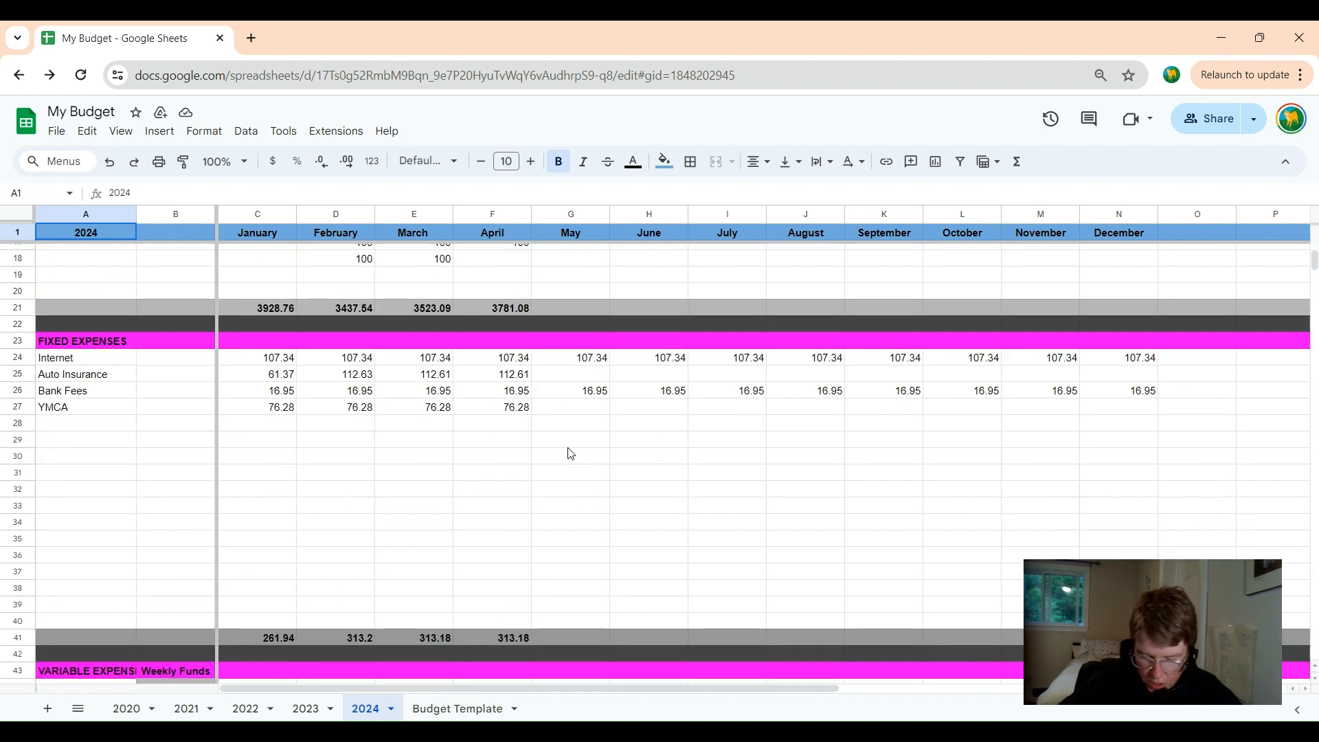
double_click(552, 373)
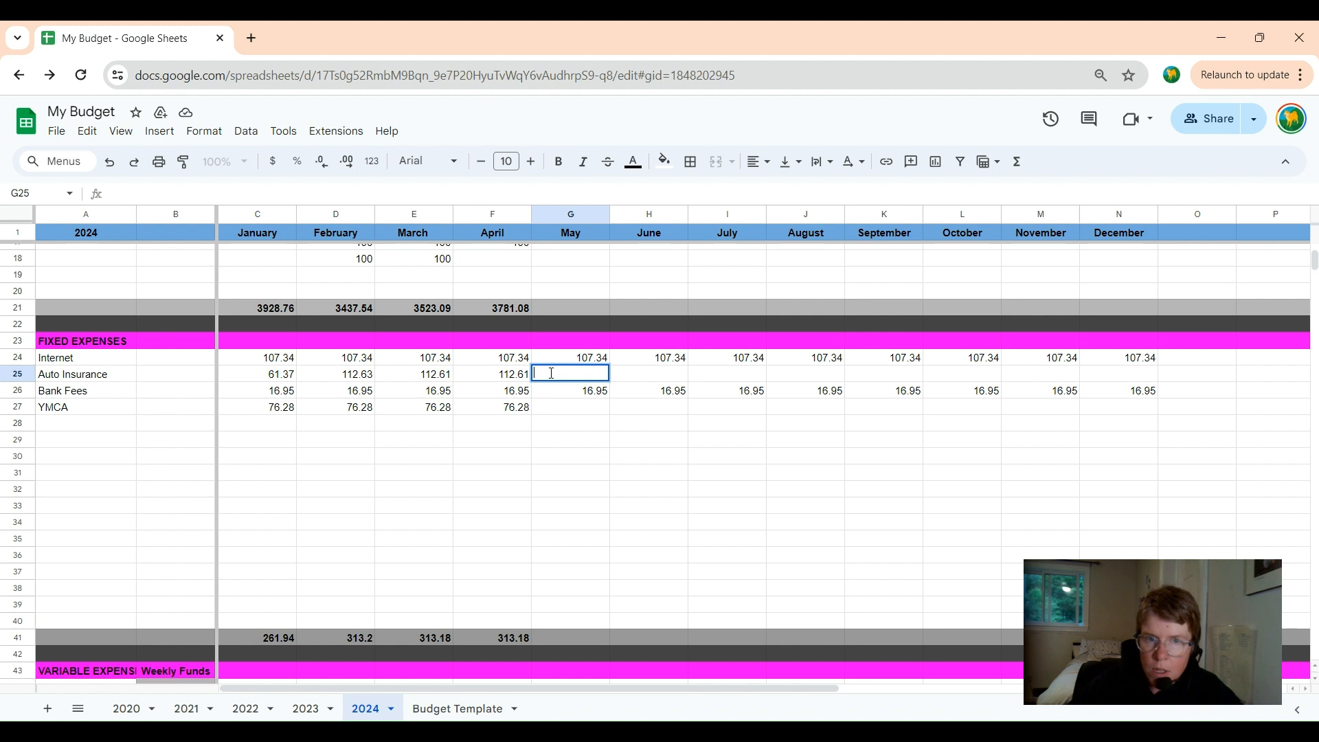
text(112)
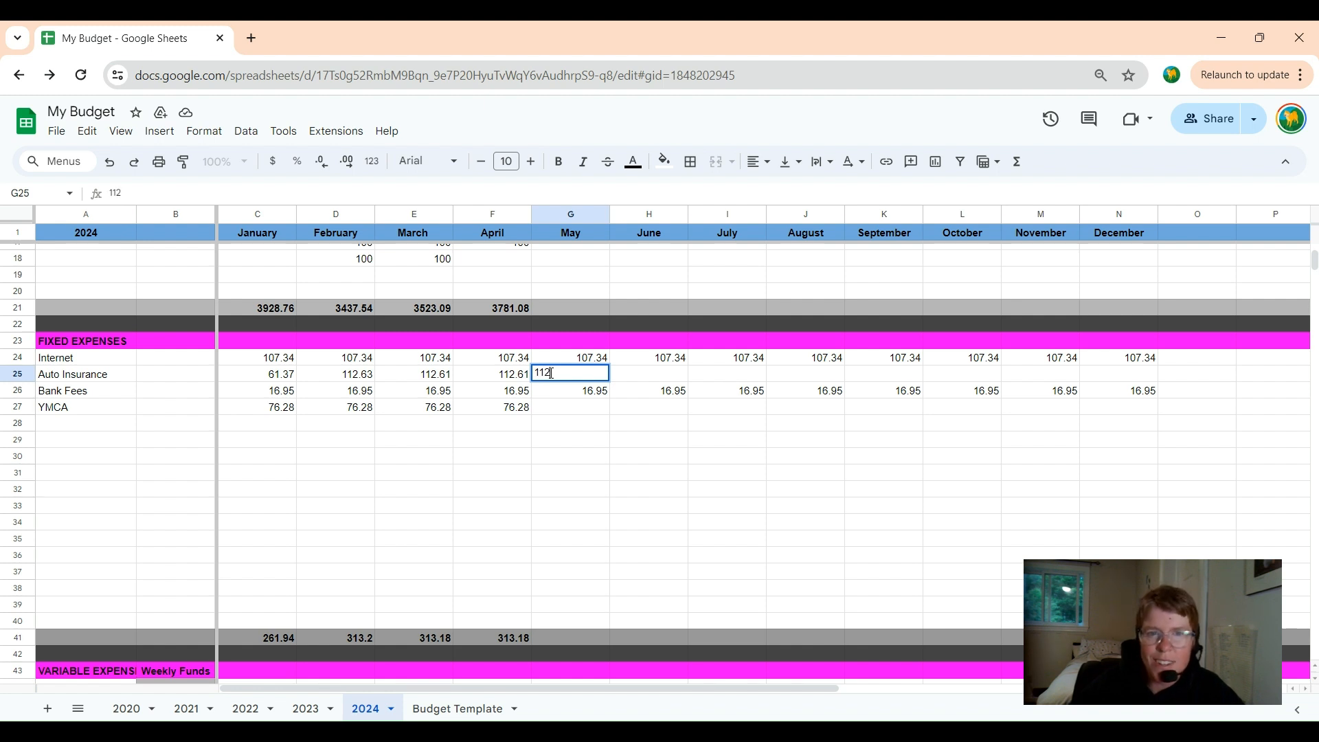
text(.61)
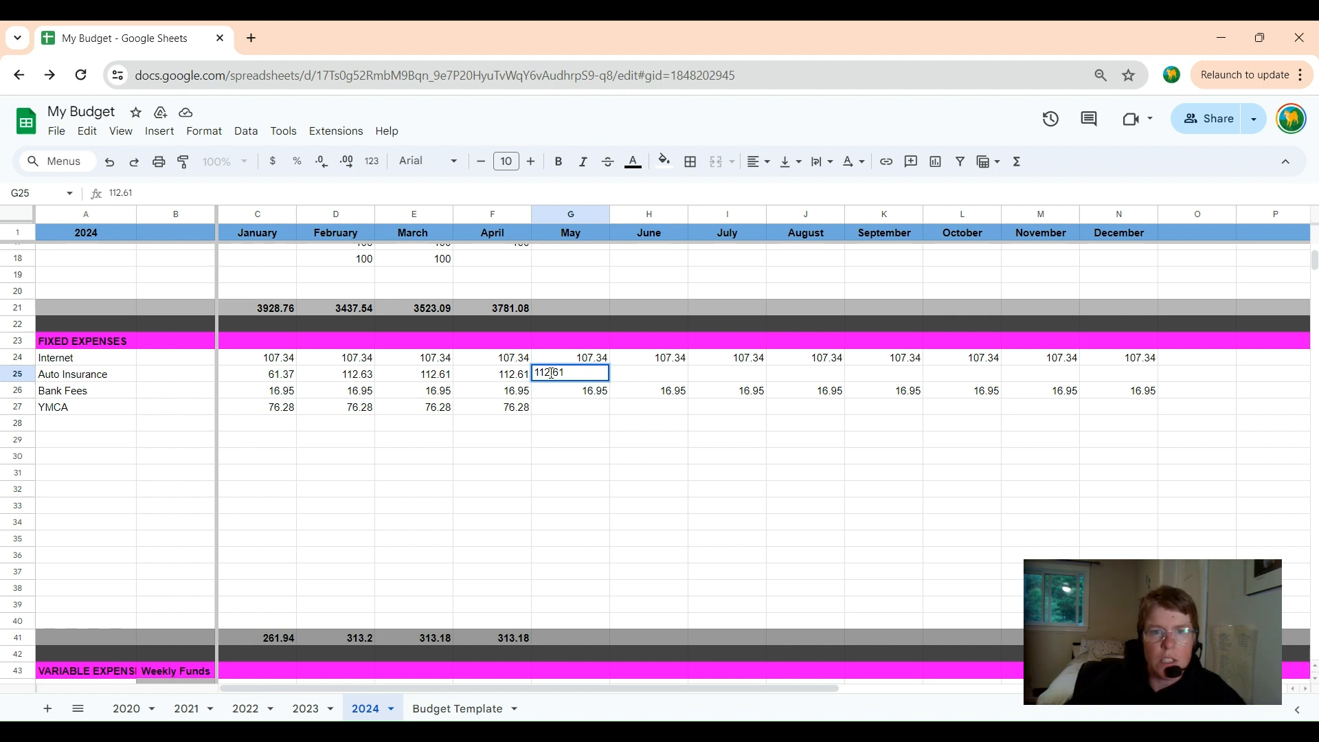
click(573, 443)
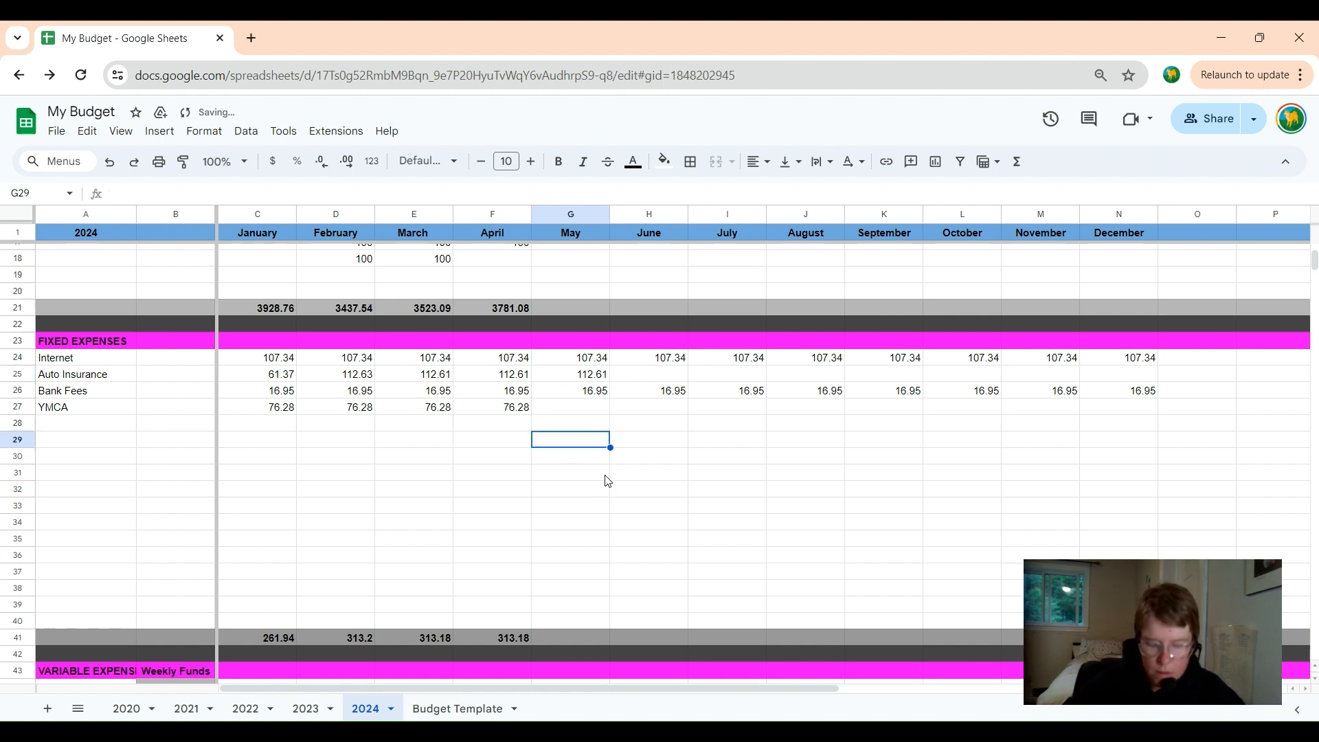
- Set the May variable expense in cell G45, directly below Groceries, to 200
scroll(604, 491, down, 3)
scroll(616, 503, down, 2)
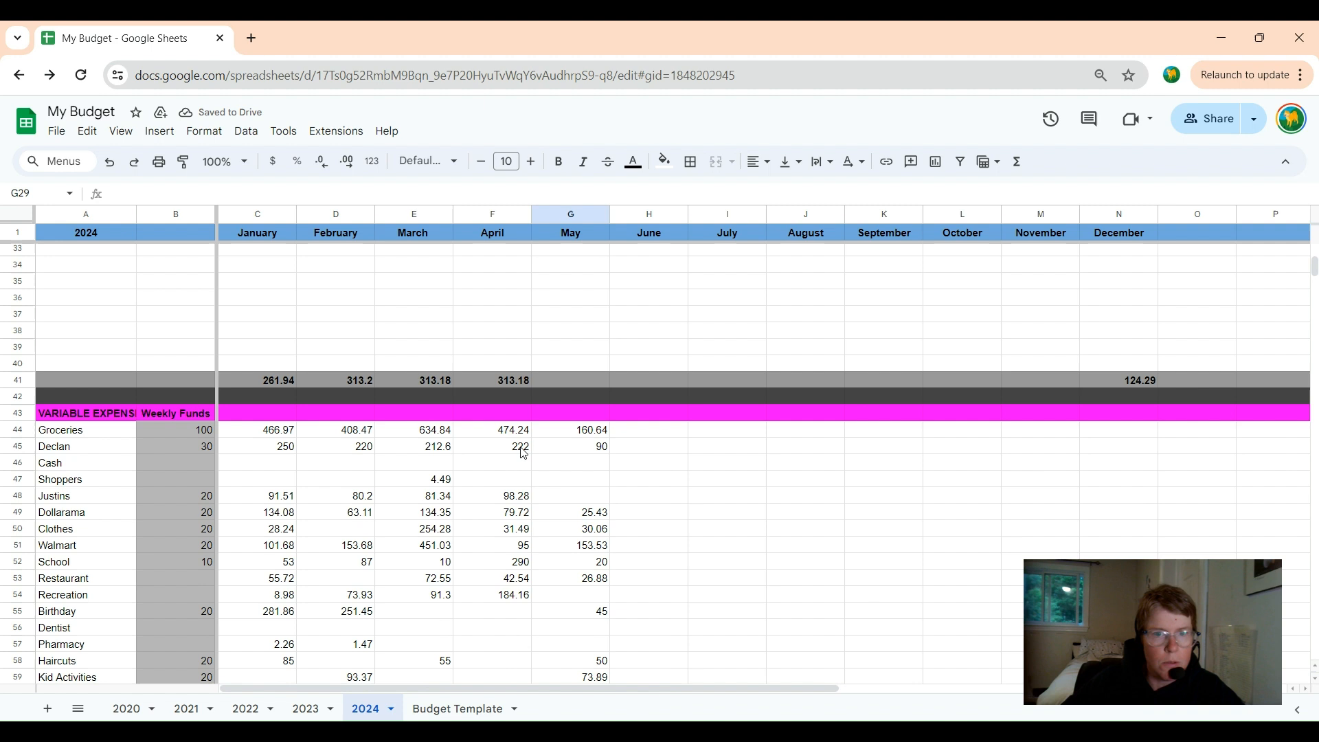
double_click(586, 444)
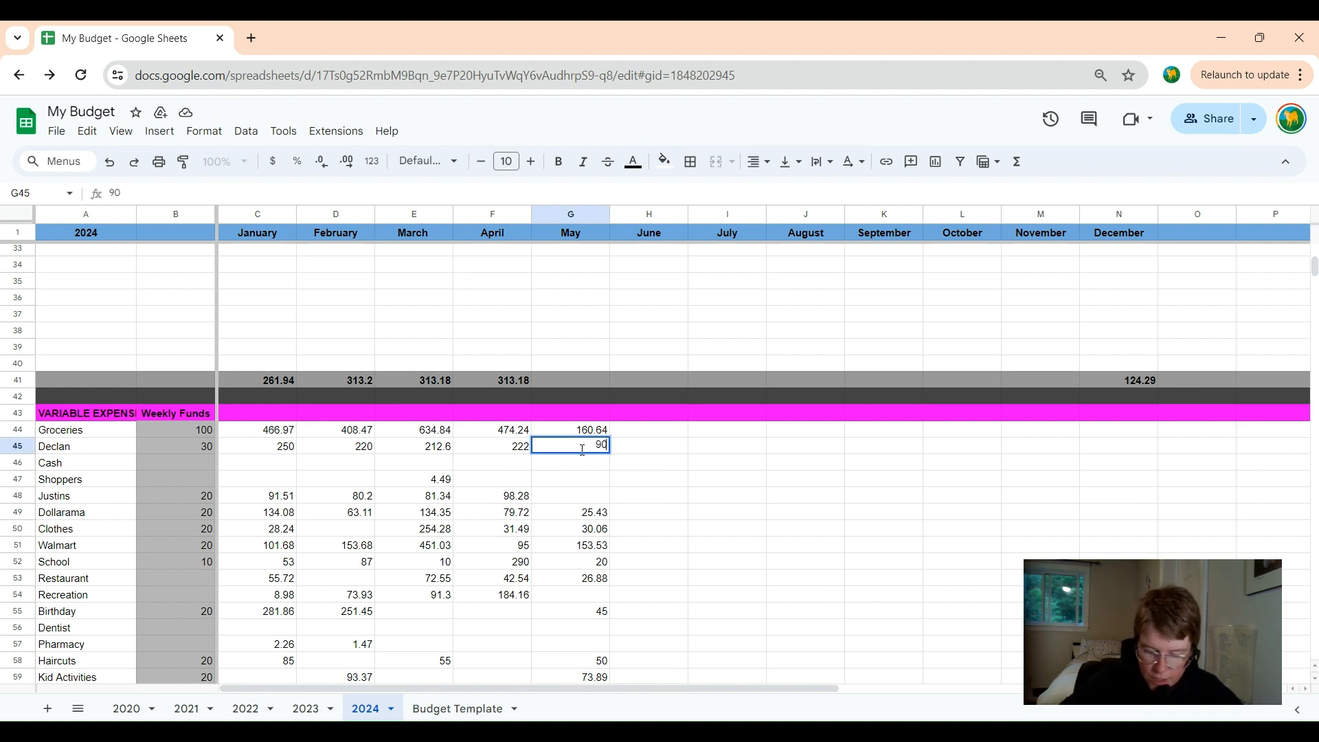
drag(592, 448, 617, 449)
text(200)
click(617, 466)
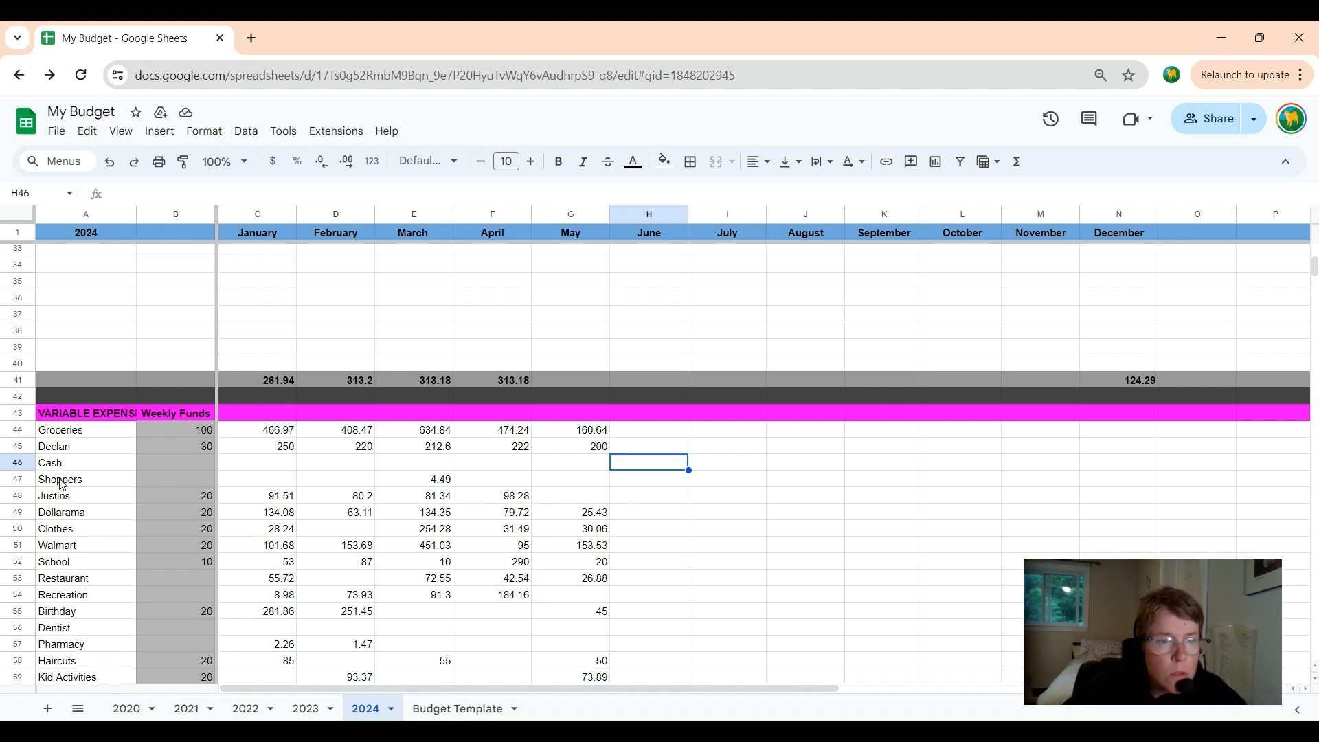
click(598, 565)
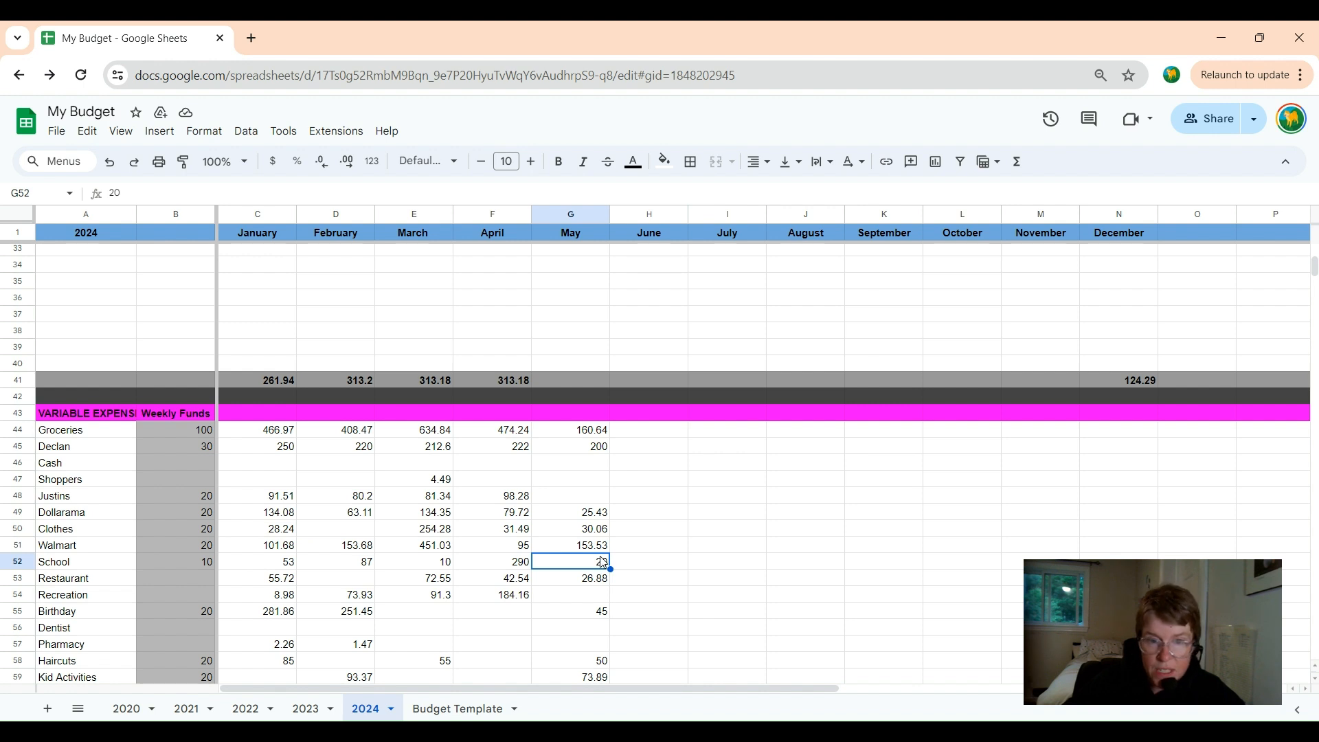
double_click(597, 561)
drag(597, 562, 615, 567)
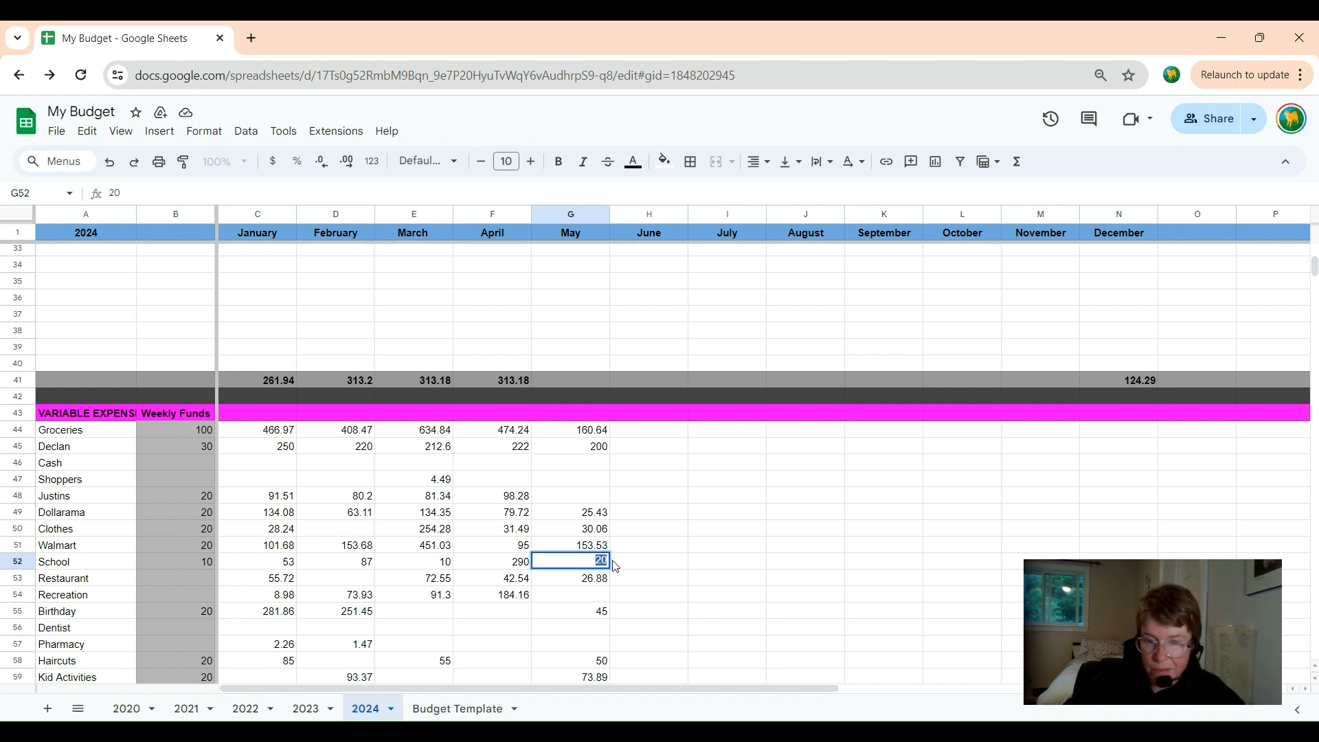
text(56)
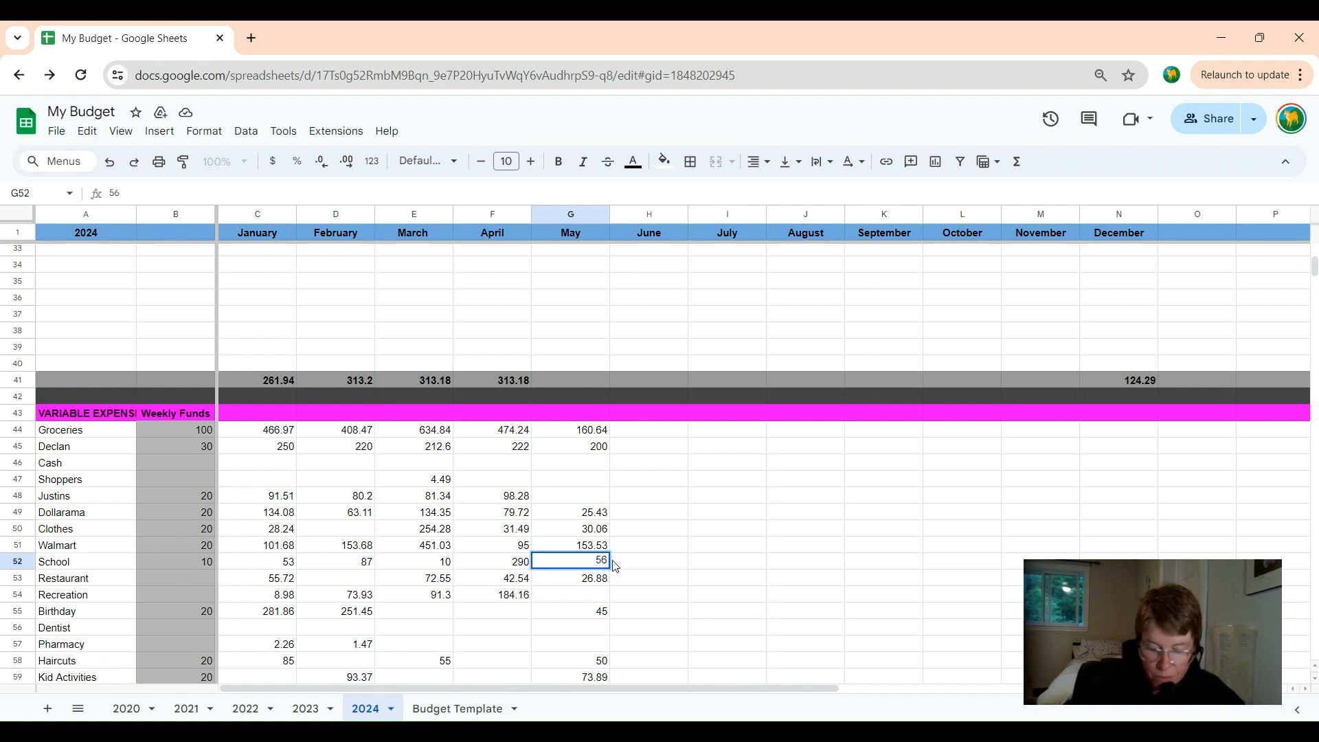
key(BackSpace)
key(BackSpace)
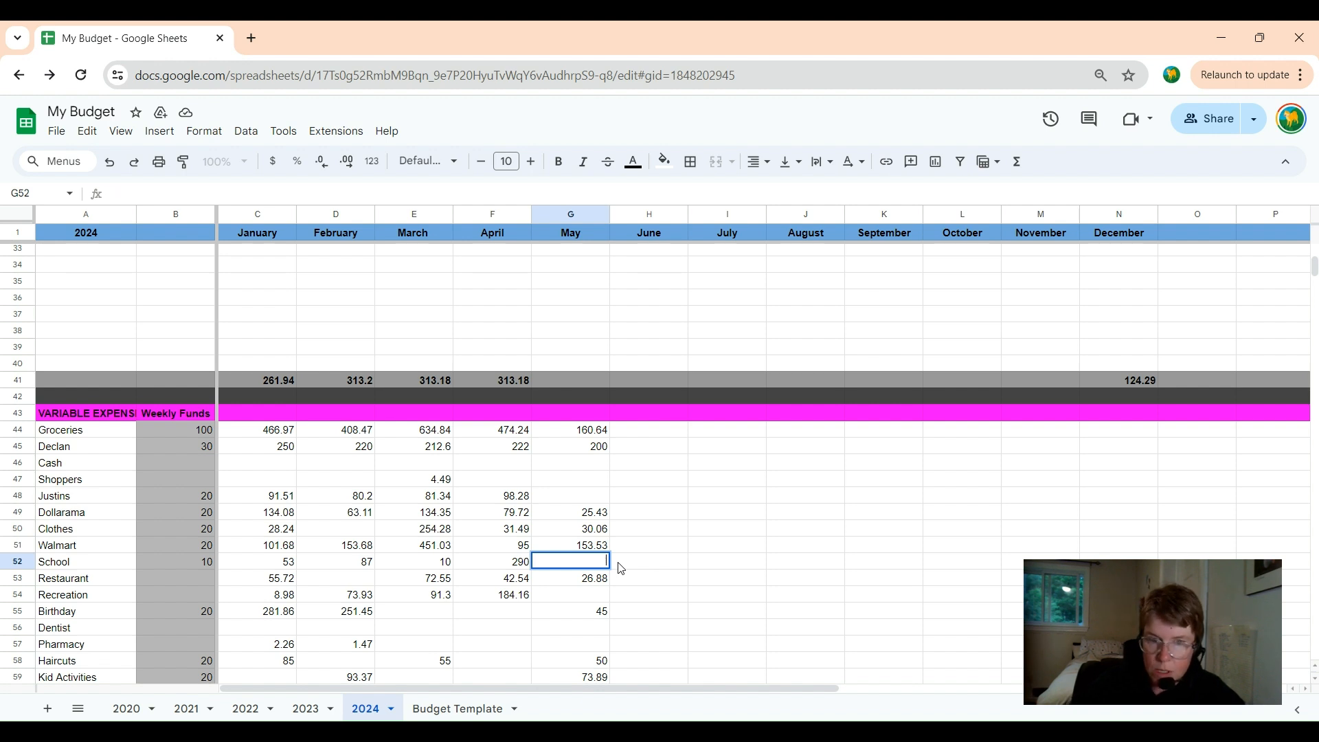
text(76)
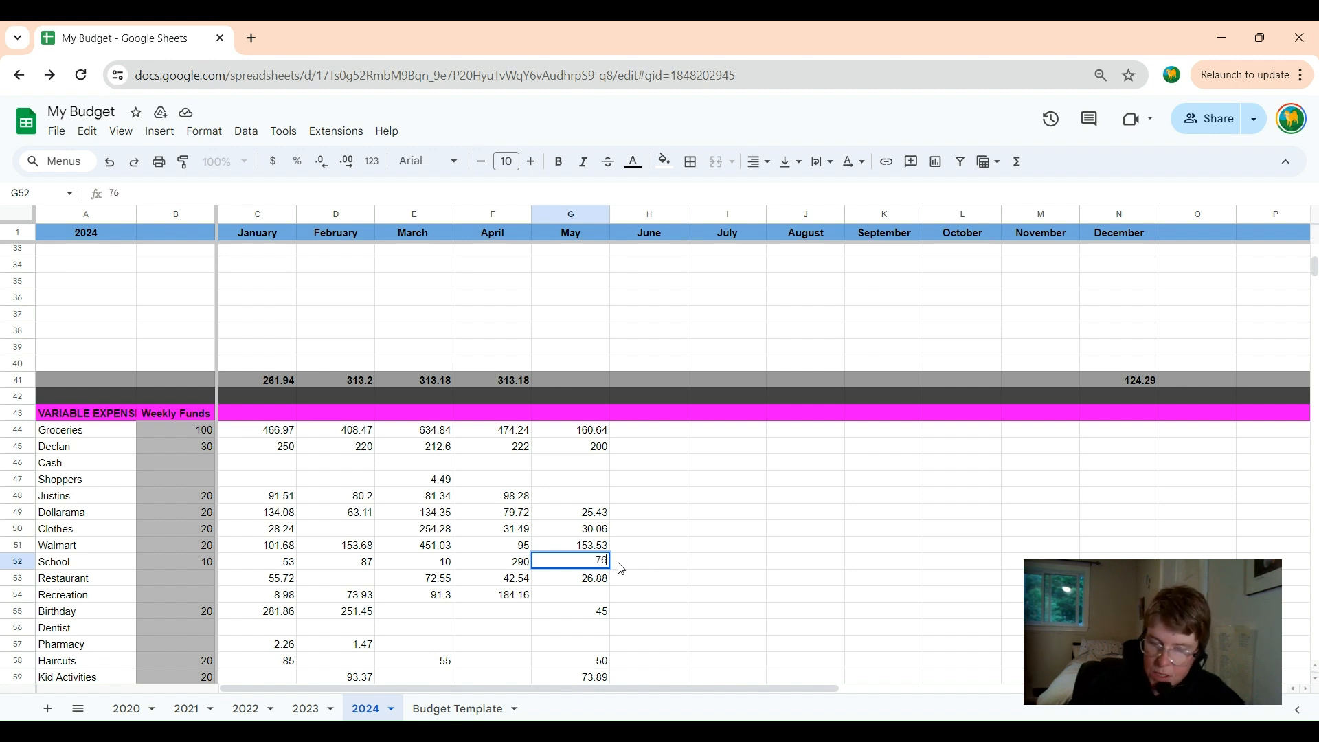
click(675, 559)
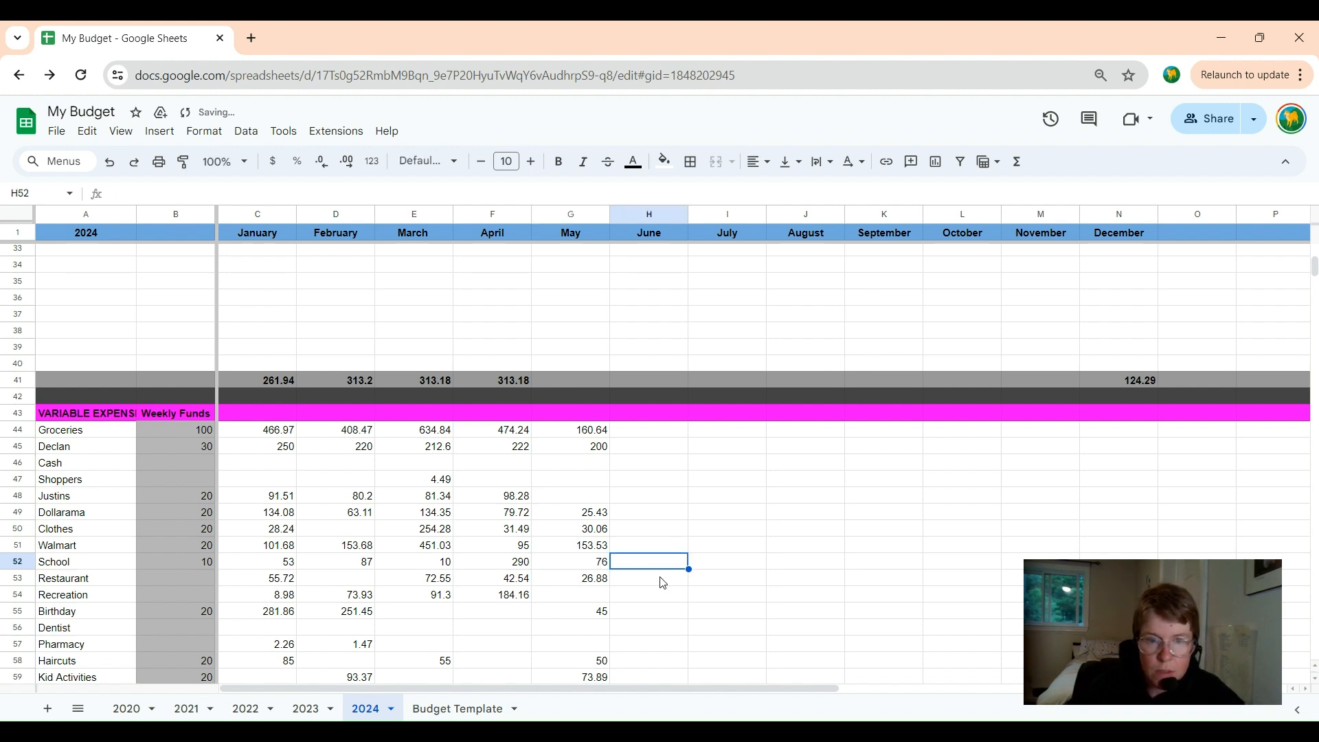
click(110, 165)
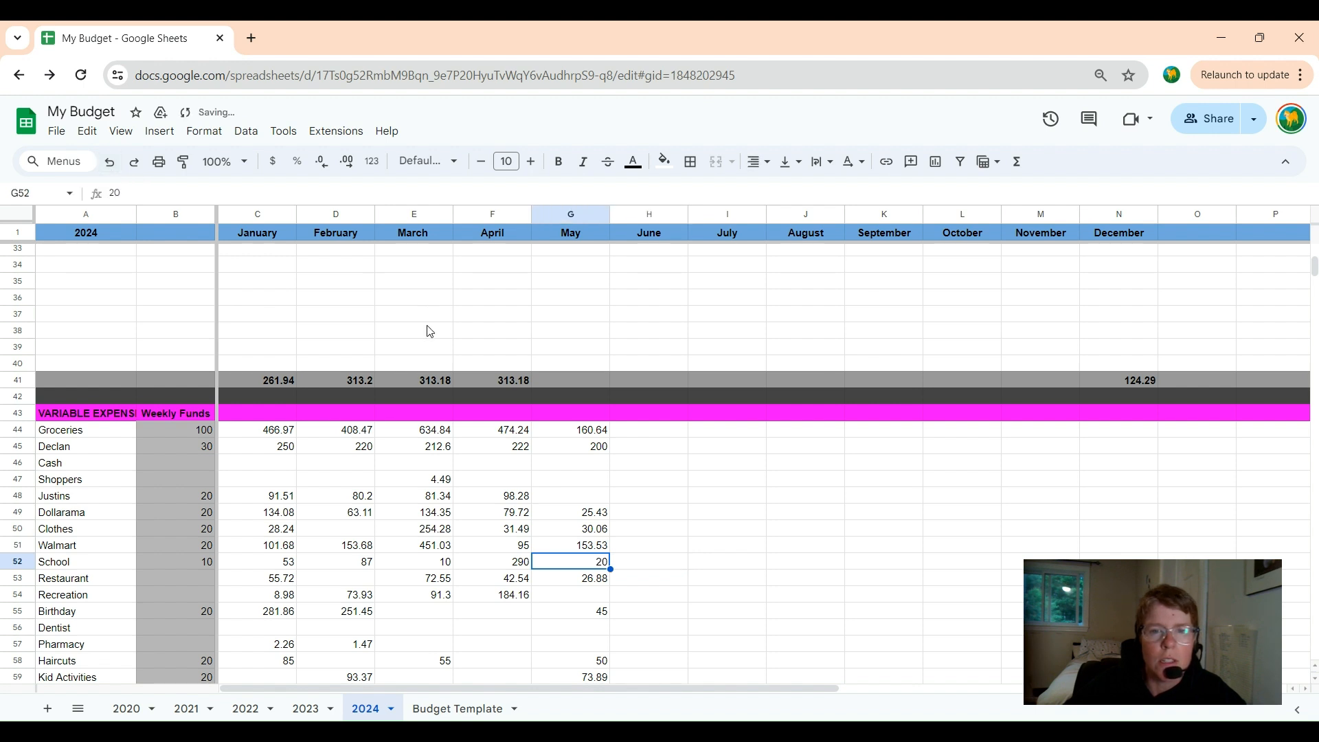
- Set the May School amount in the variable expenses to 76
double_click(602, 560)
text(76)
click(682, 563)
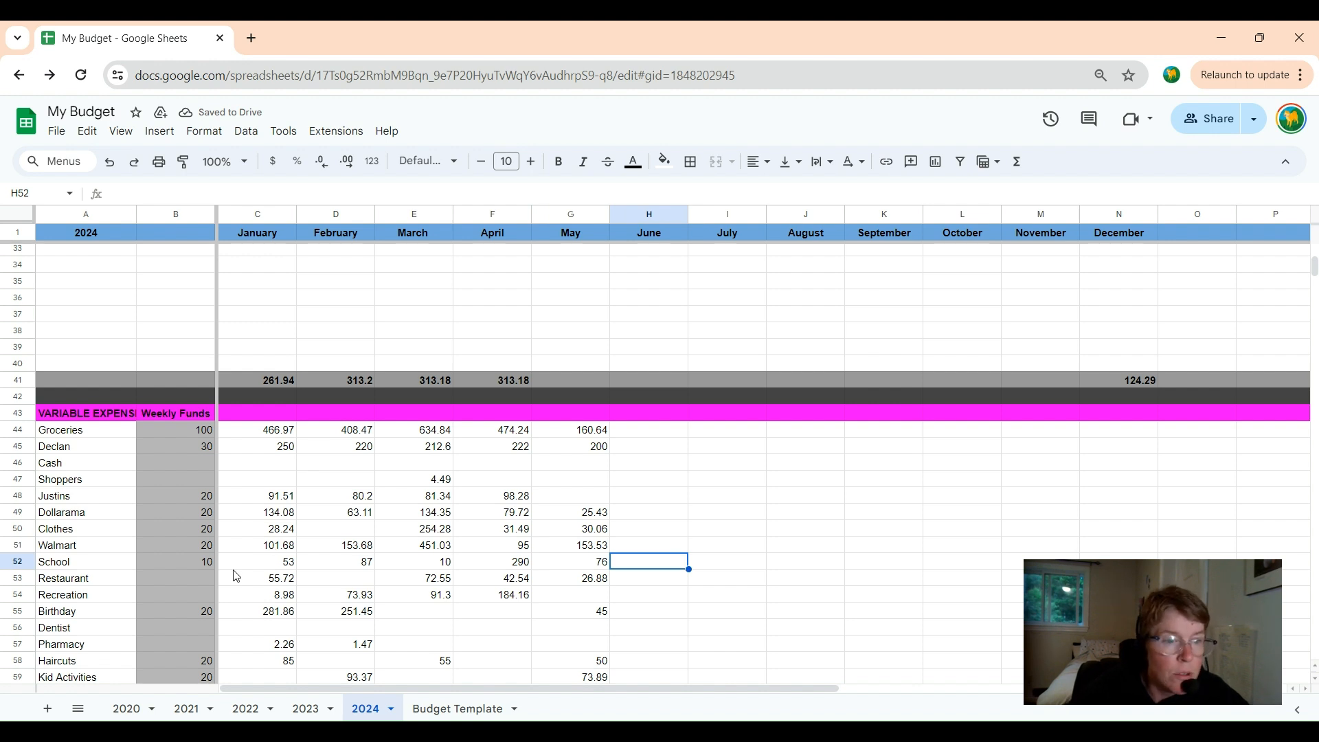
- Set the May Haircuts amount in the variable expenses to 125
scroll(230, 581, down, 3)
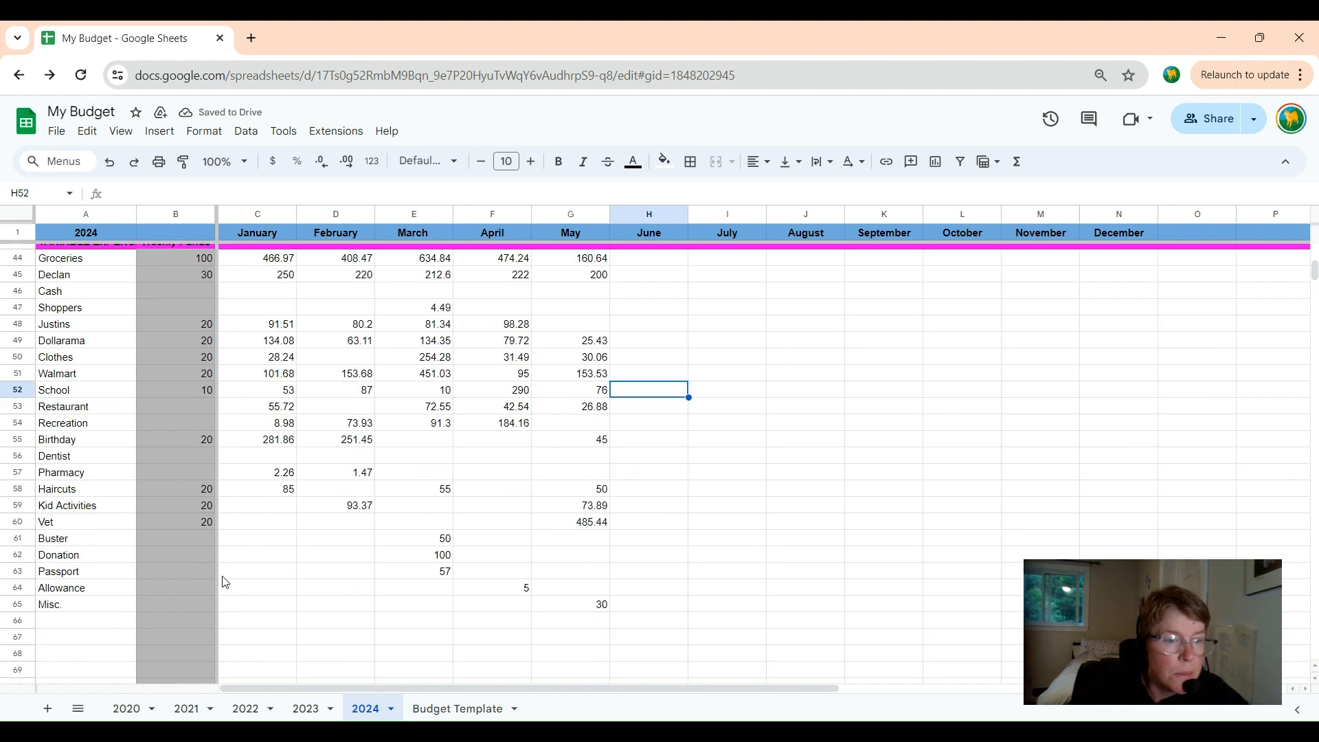
click(572, 493)
double_click(572, 493)
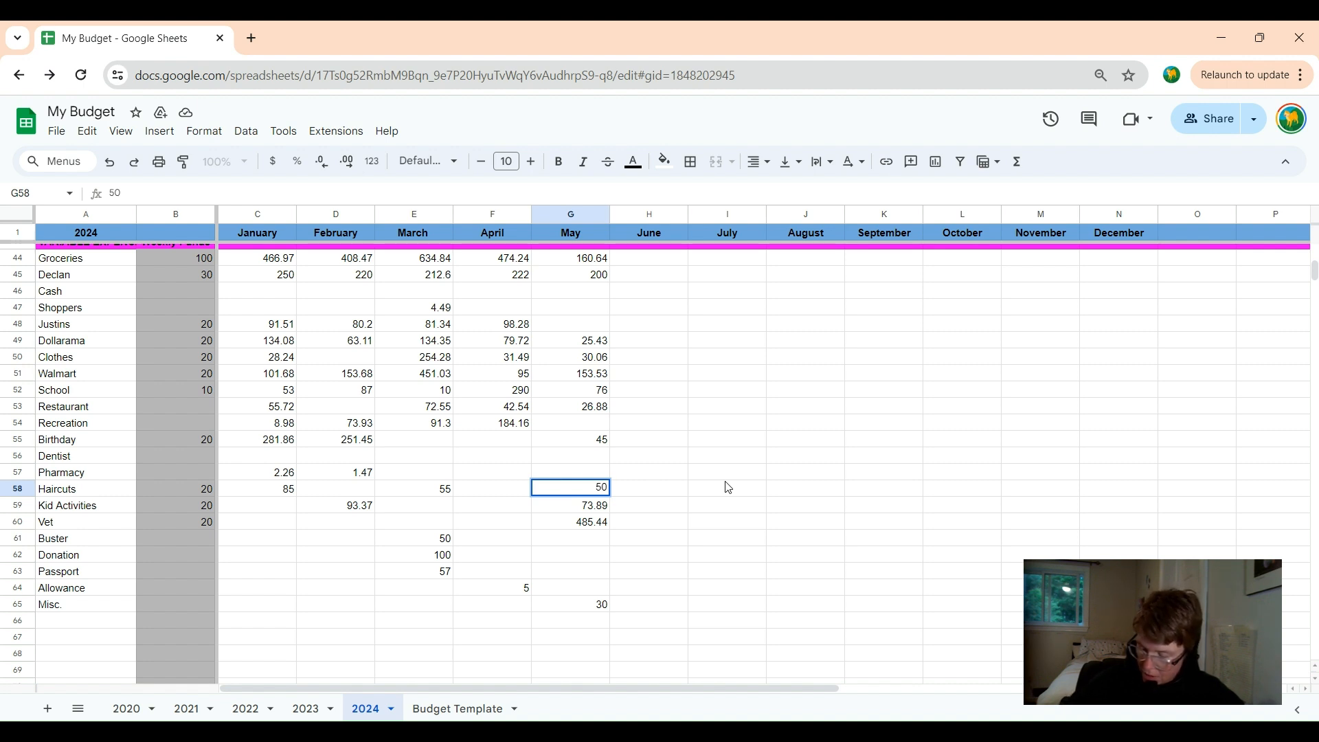
drag(591, 486, 630, 489)
text(125)
click(771, 510)
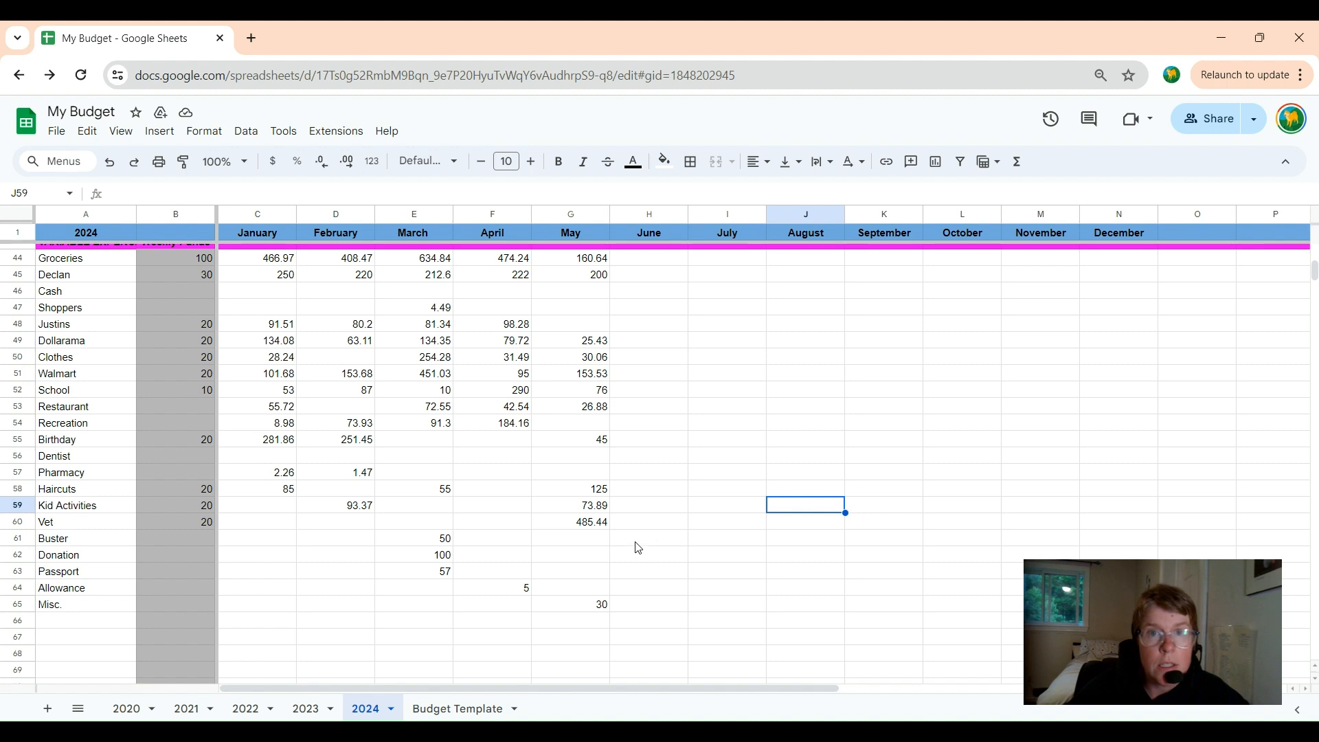
- Set the May Savings (total) amount in the investments section to 535
scroll(644, 540, down, 7)
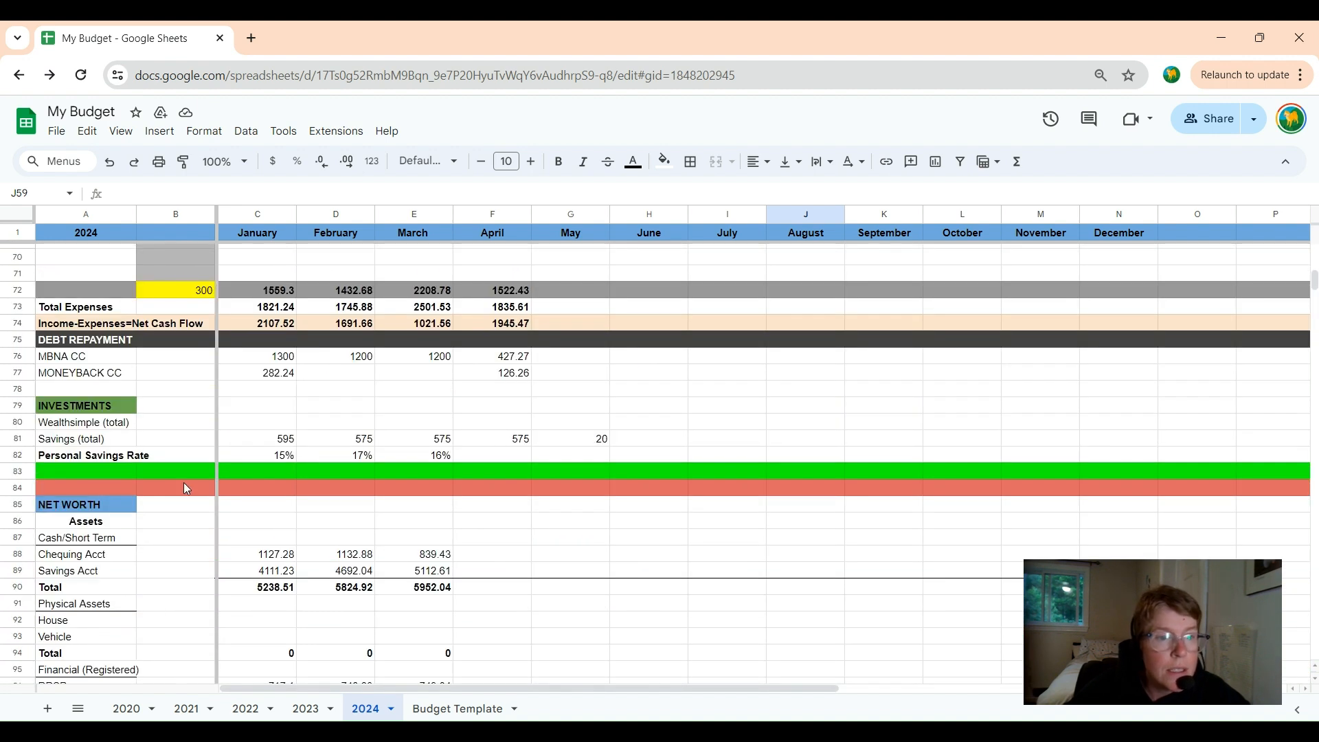
double_click(567, 440)
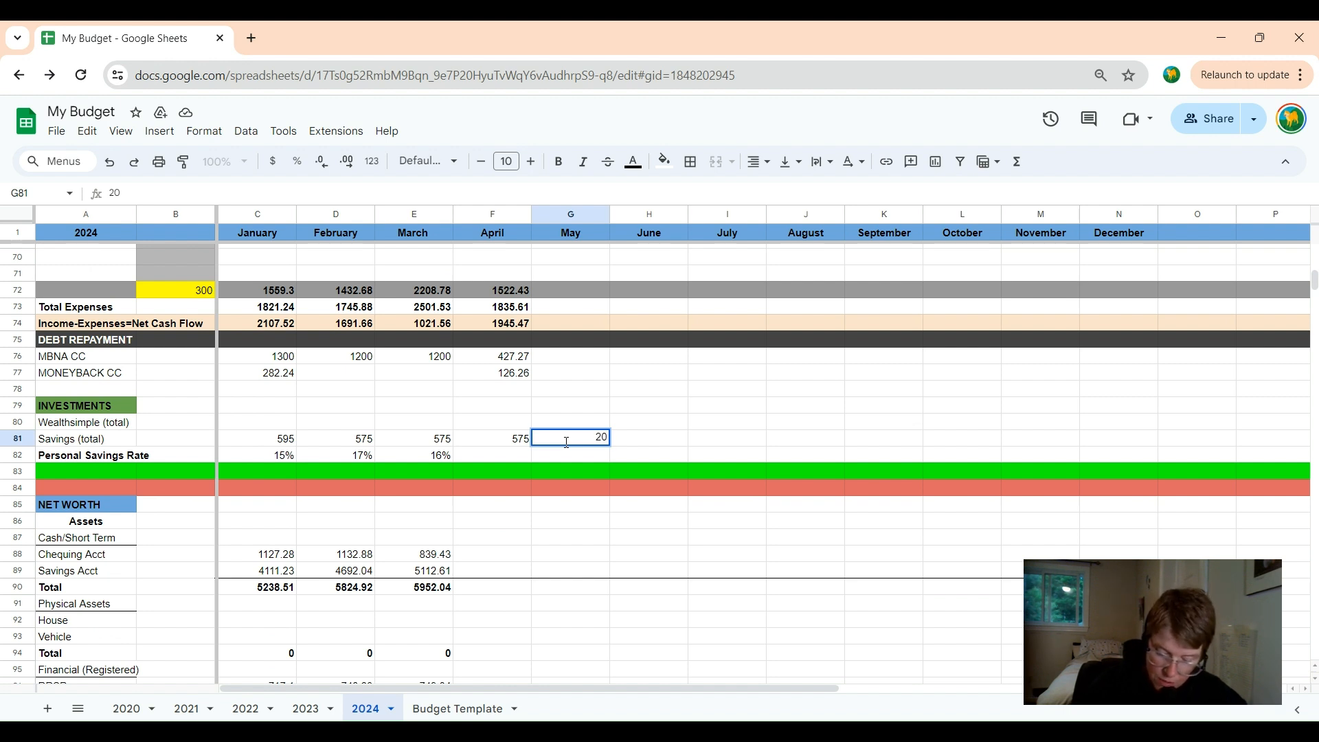
drag(591, 438, 649, 432)
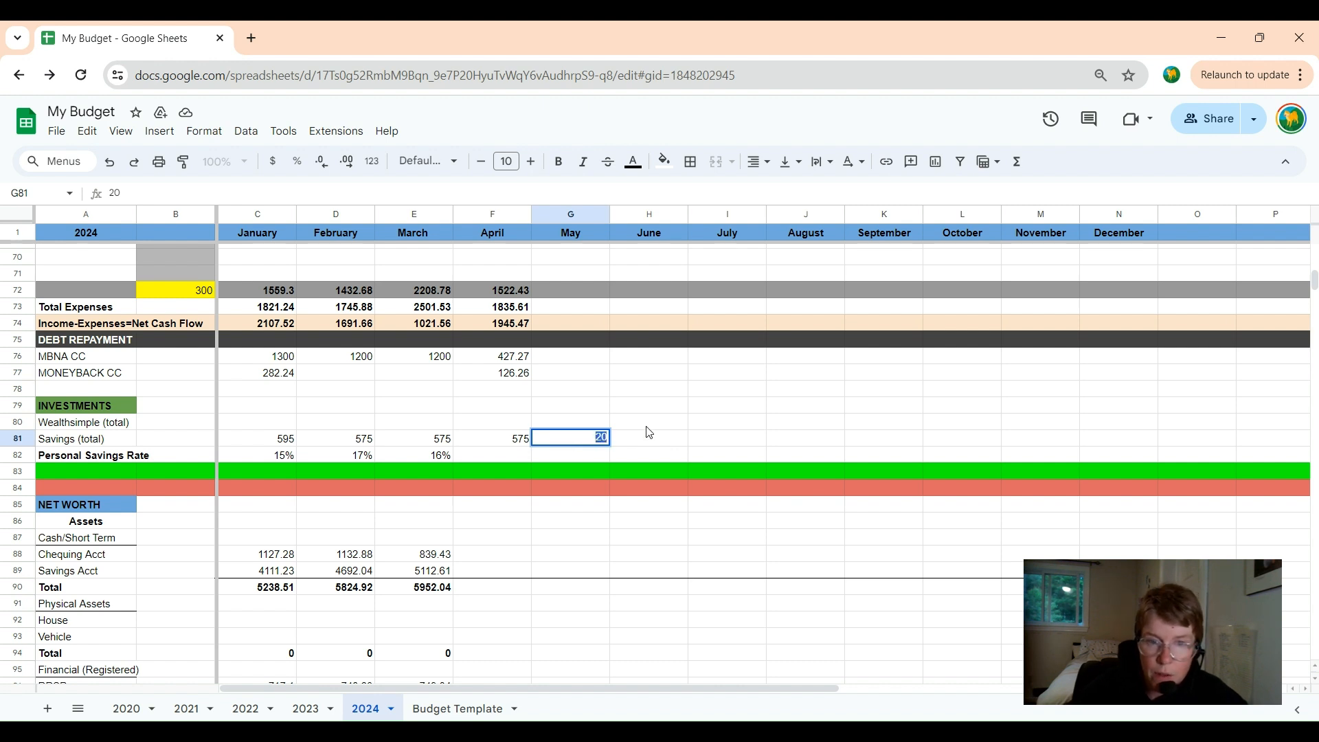
text(535)
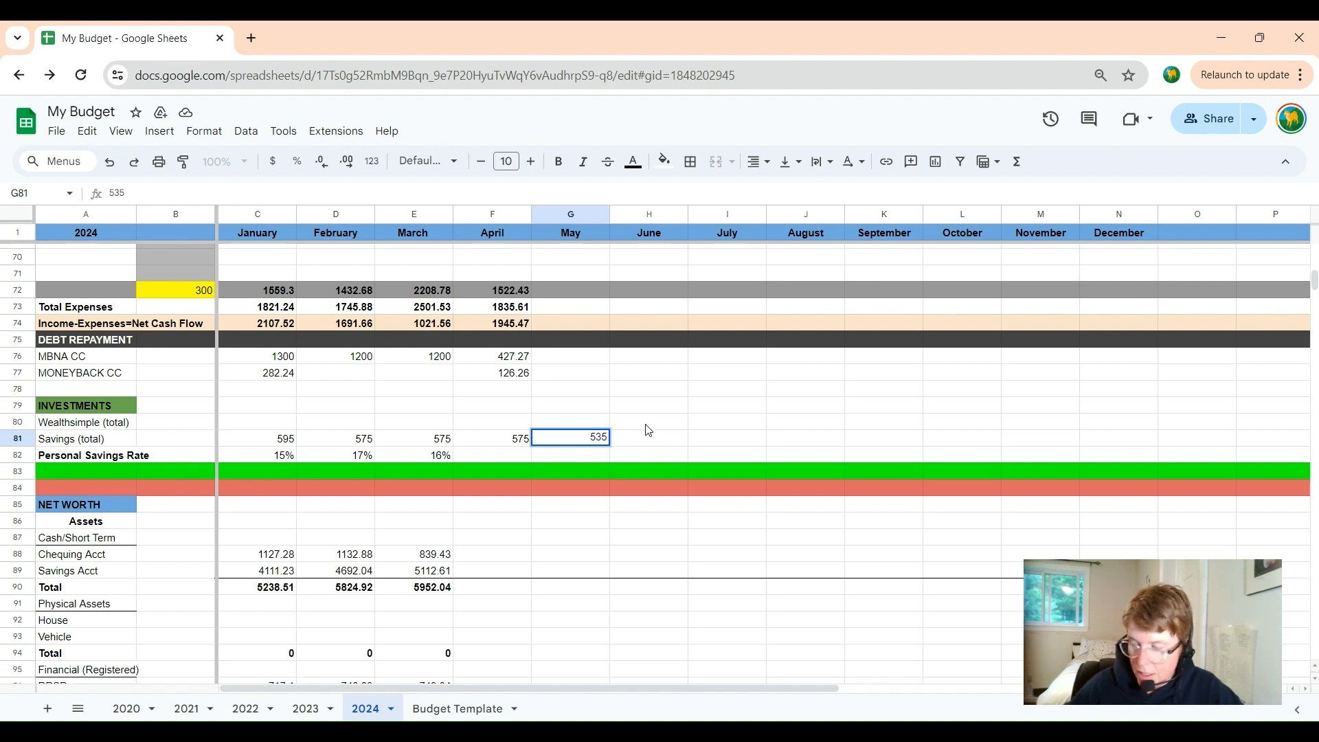
- Set the May Clothes amount in the variable expenses to 90.80
scroll(574, 382, up, 6)
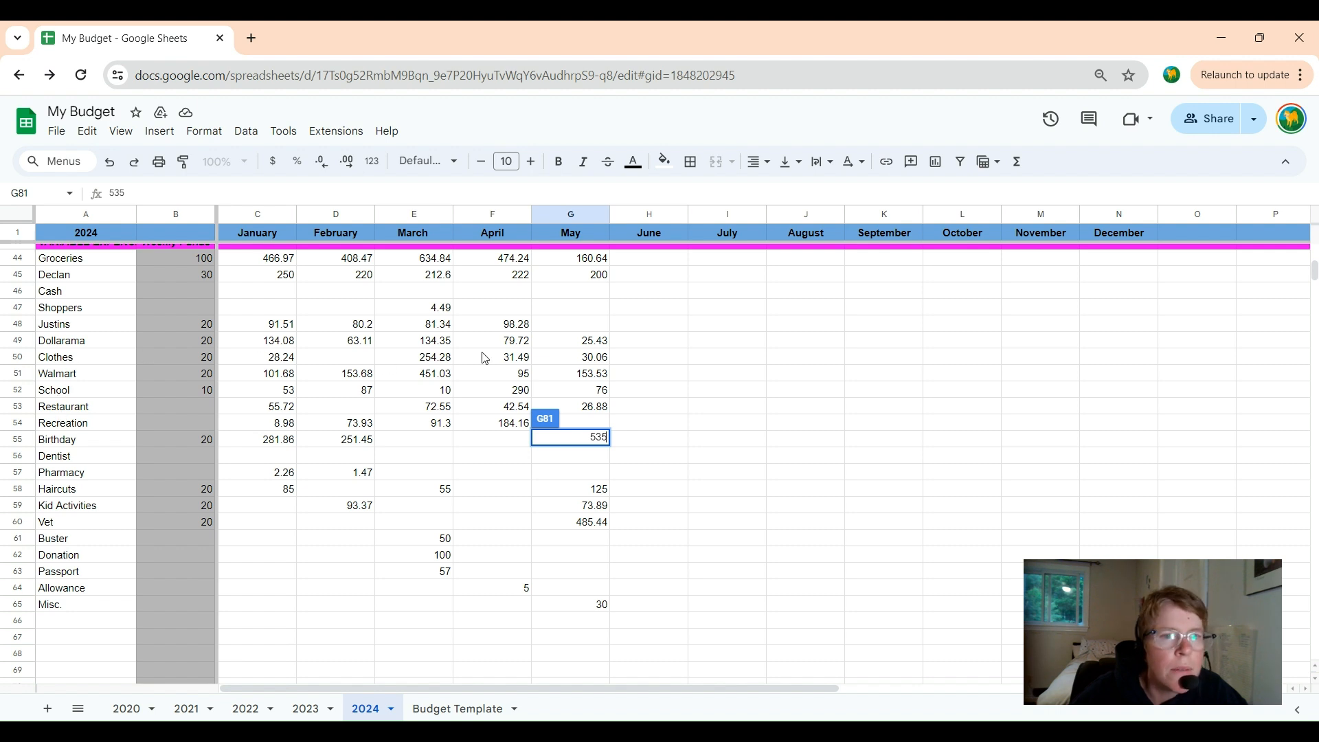
click(576, 364)
double_click(574, 360)
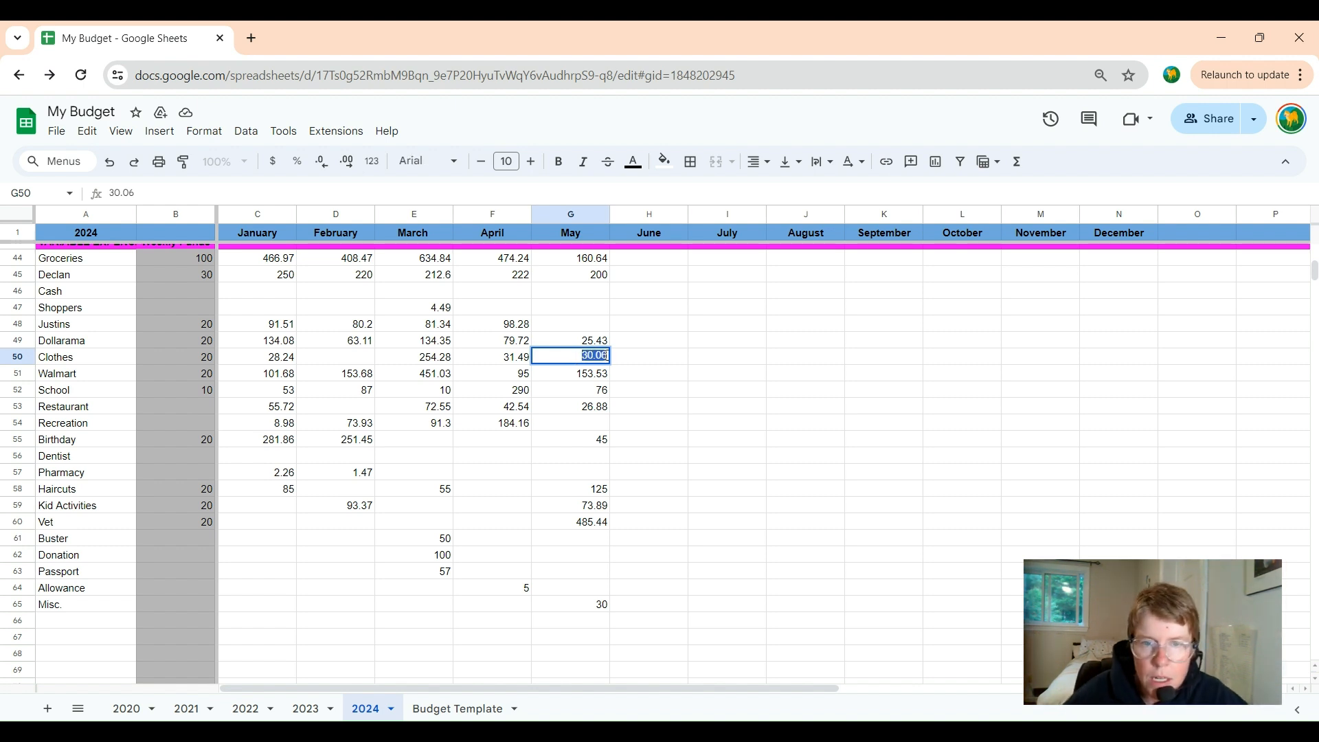
text(90.80)
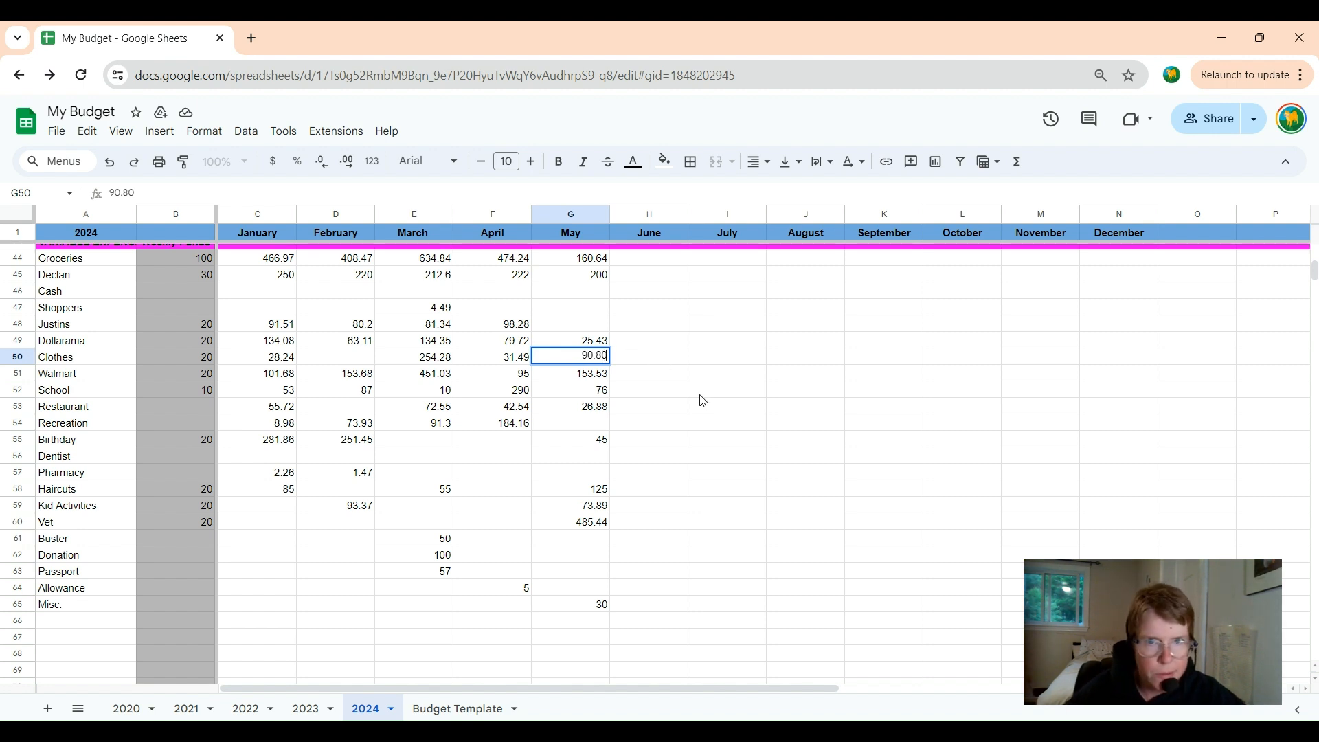
scroll(714, 434, up, 1)
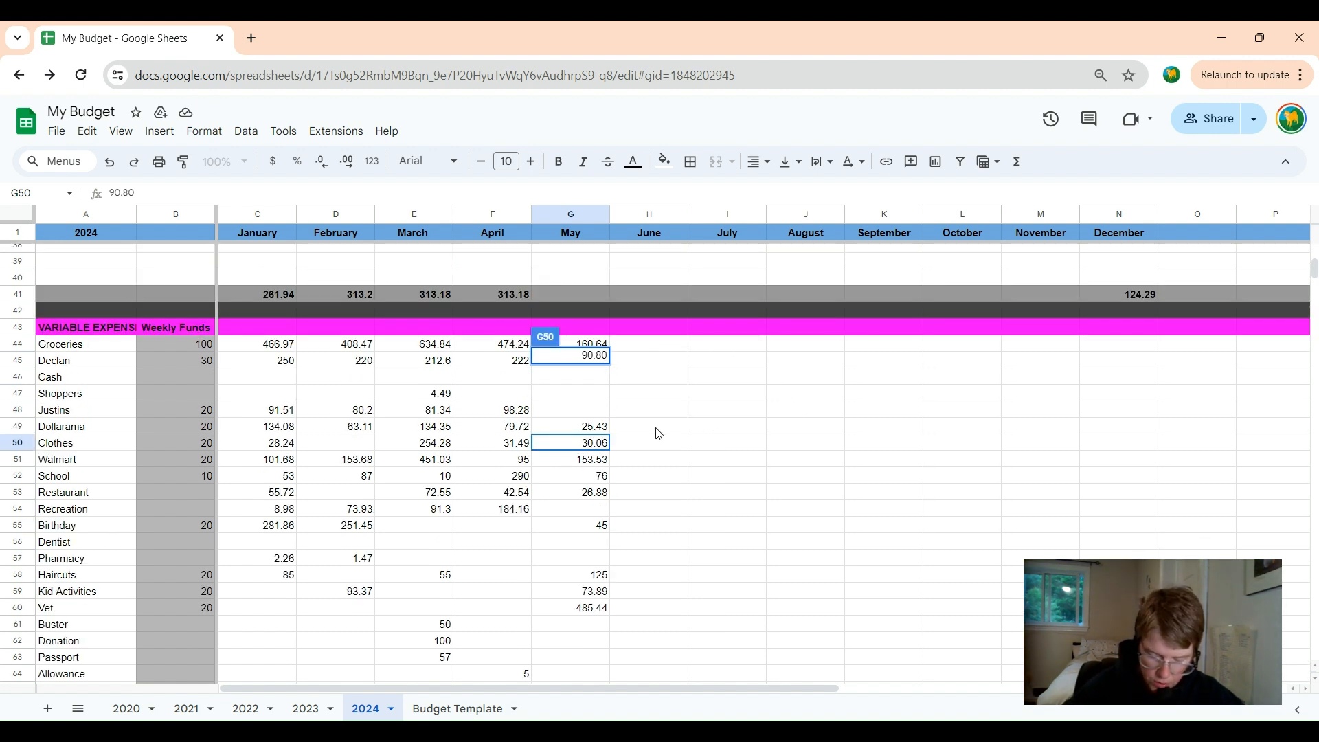
click(668, 395)
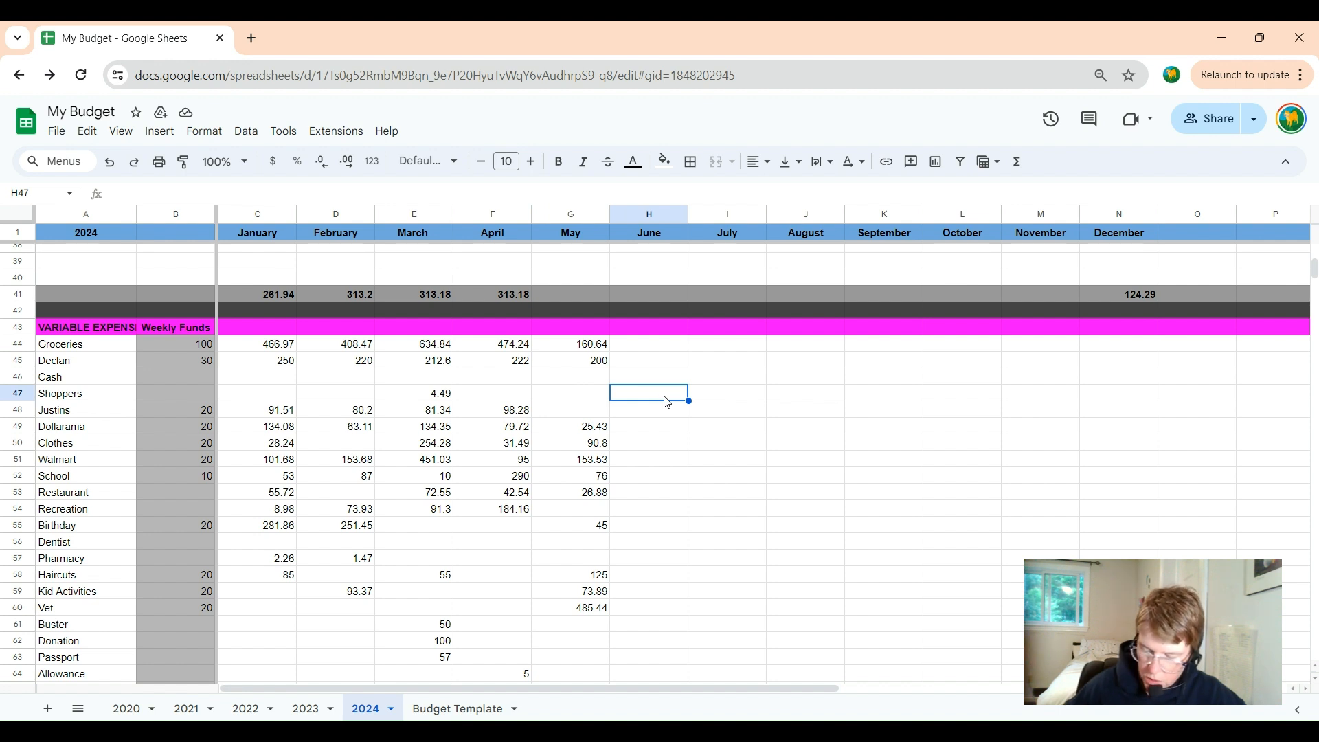
- Set the May Groceries amount in the variable expenses to 181.14
double_click(568, 345)
drag(568, 345, 616, 344)
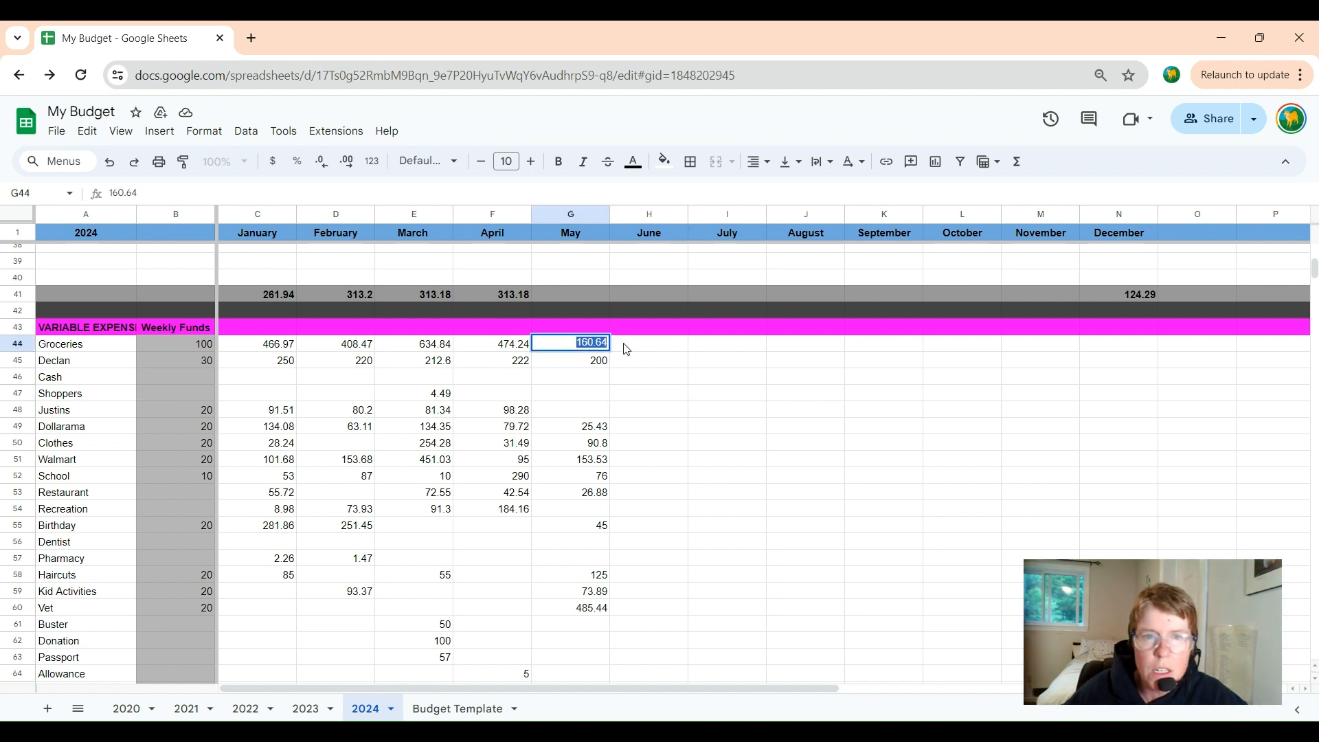
text(181)
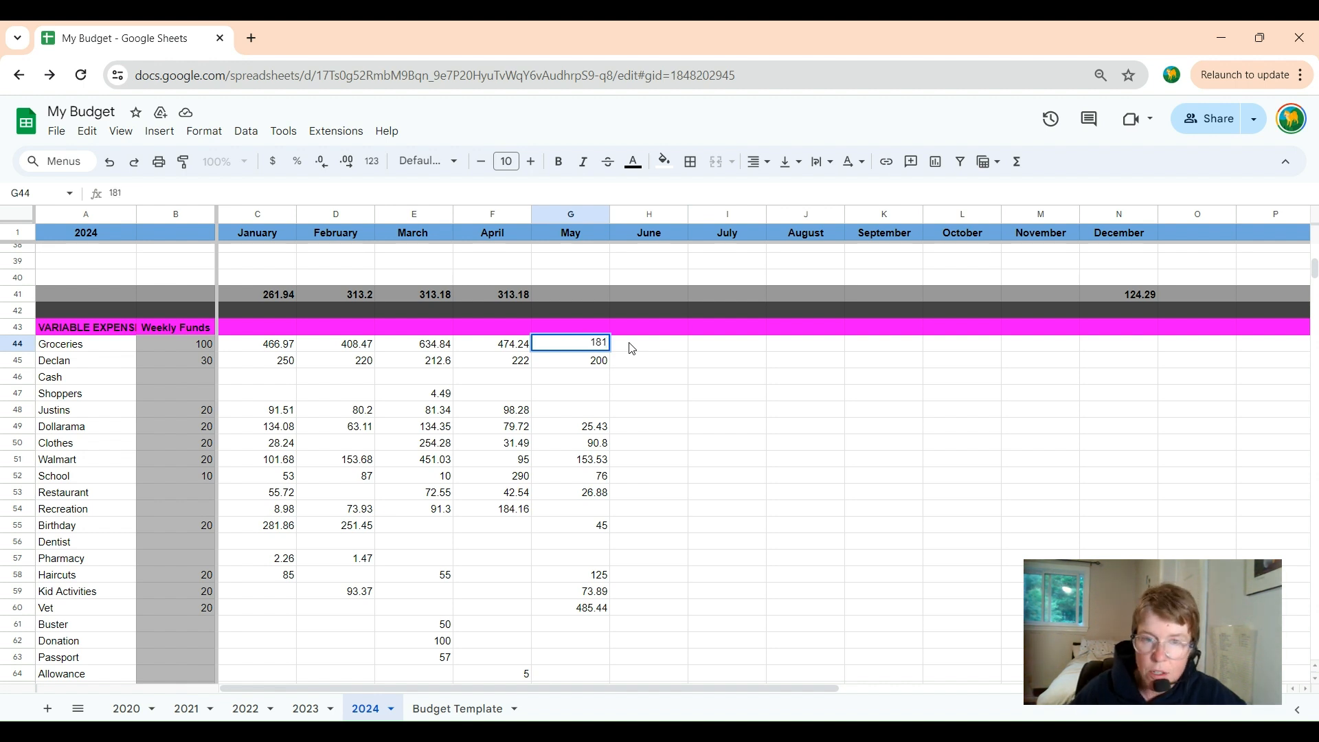
text(.14)
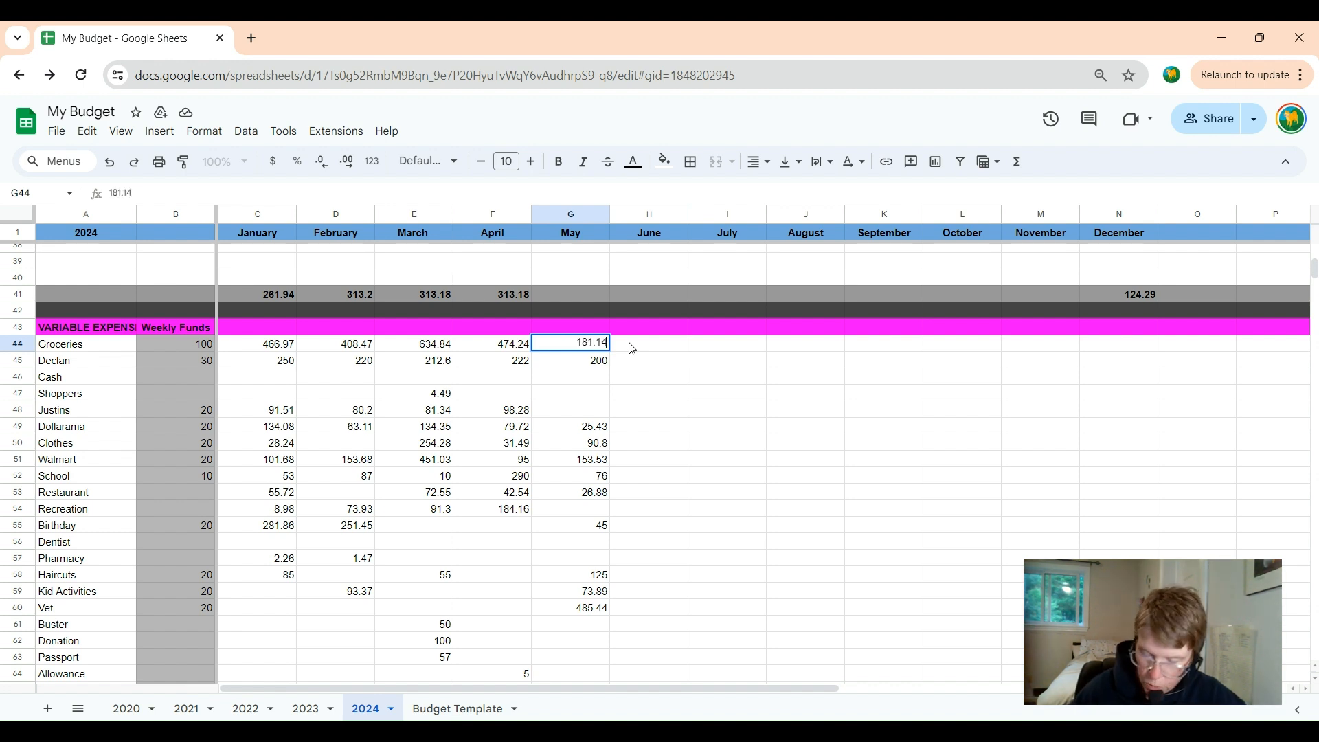
click(653, 366)
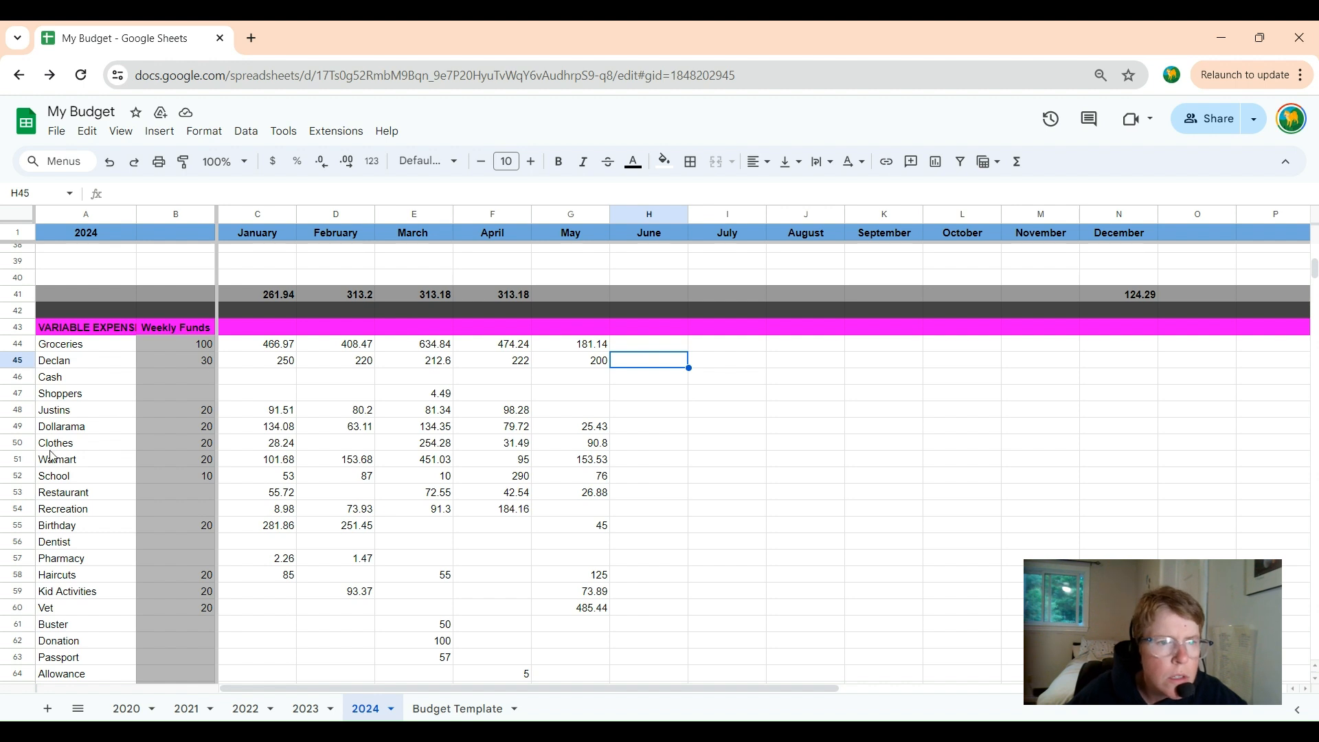
- Set the May Walmart amount in the variable expenses to 203.53
click(581, 463)
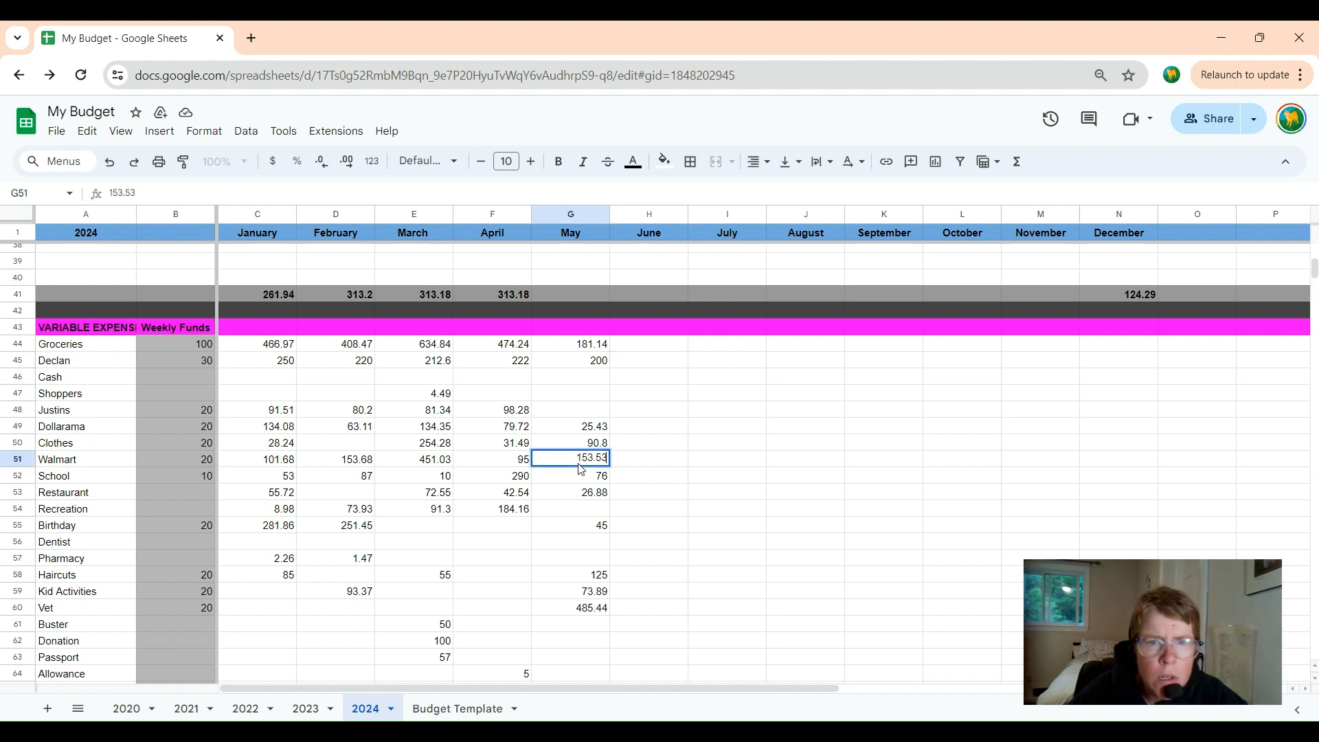
double_click(591, 458)
drag(587, 458, 574, 464)
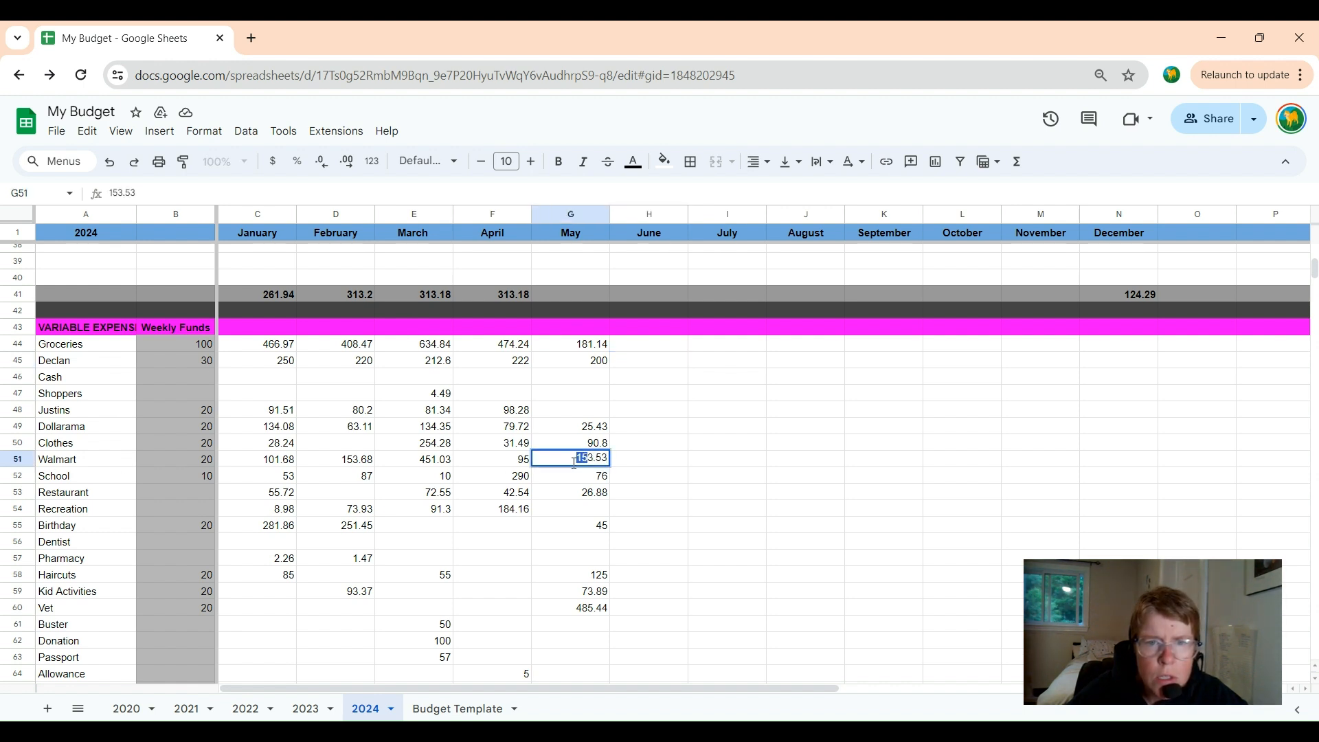
text(201)
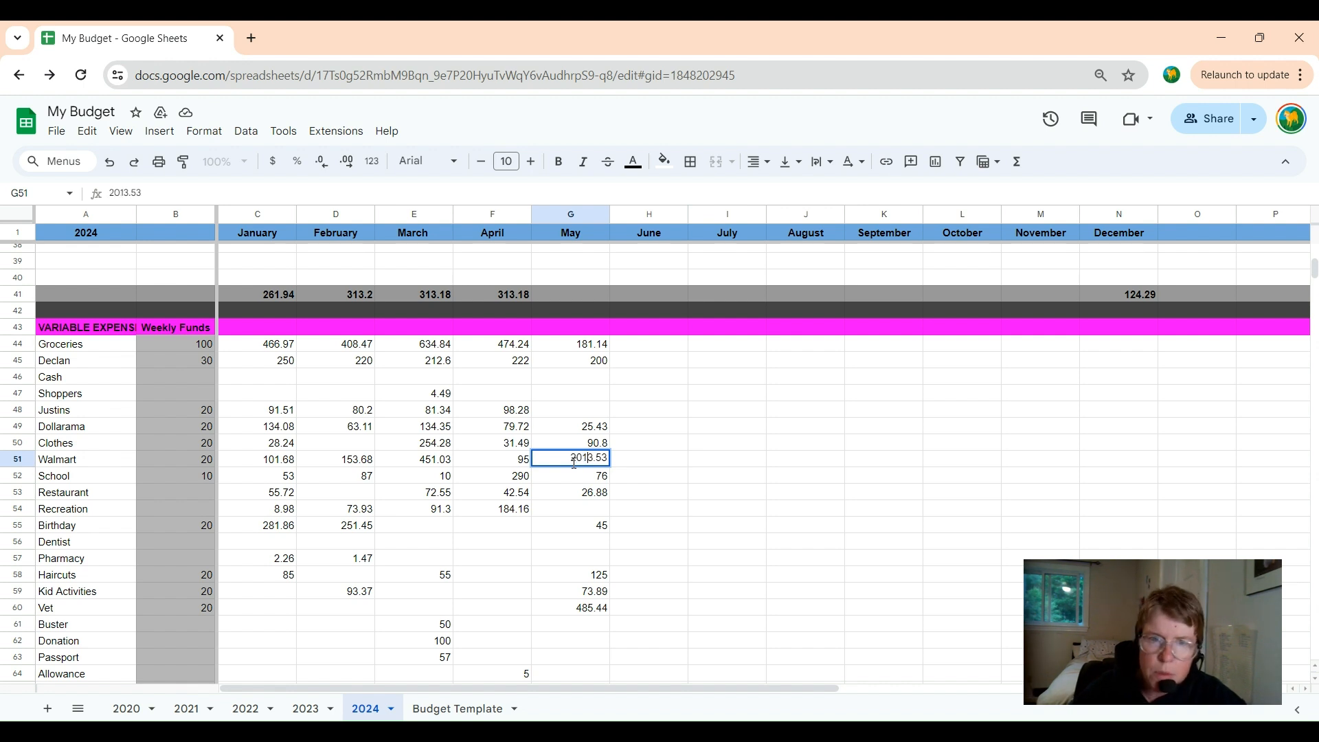
key(BackSpace)
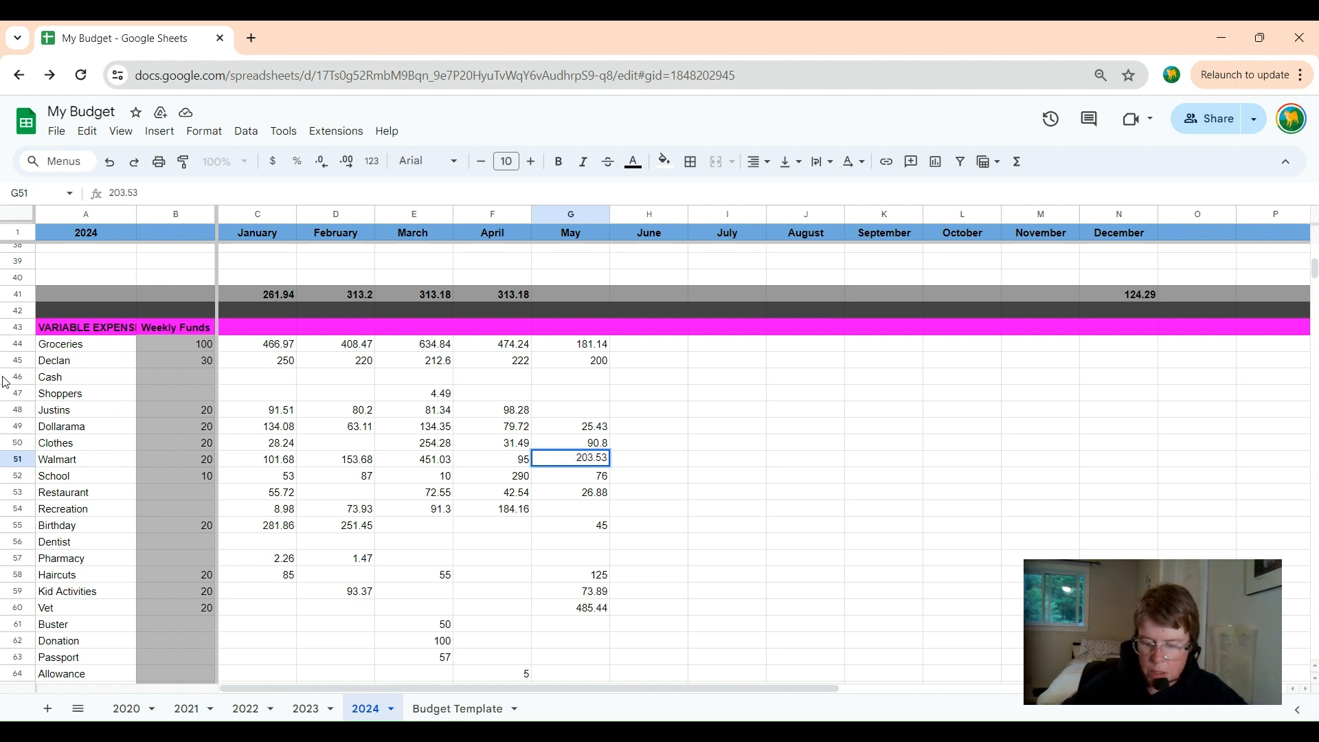
- Set the May Groceries amount in the variable expenses to 265.44
double_click(577, 343)
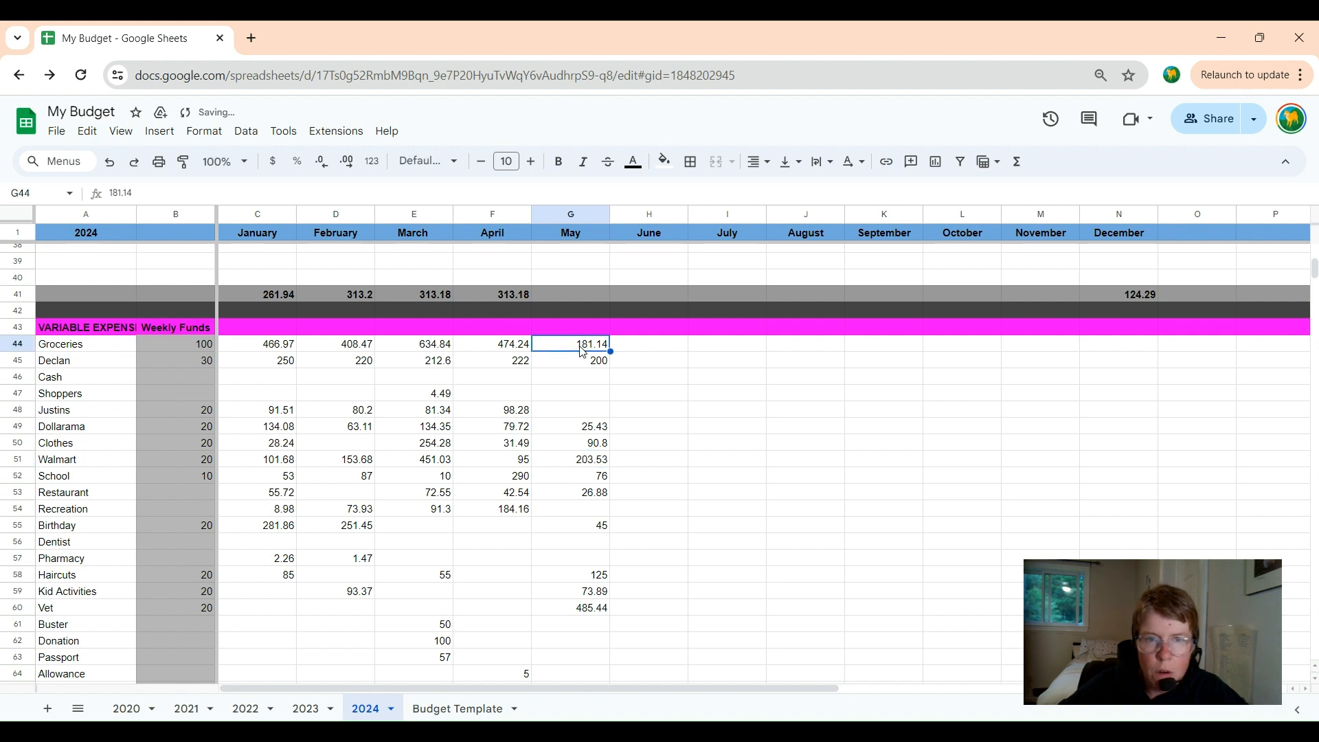
key(BackSpace)
key(BackSpace)
key(BackSpace)
key(BackSpace)
key(BackSpace)
key(BackSpace)
text(265.44)
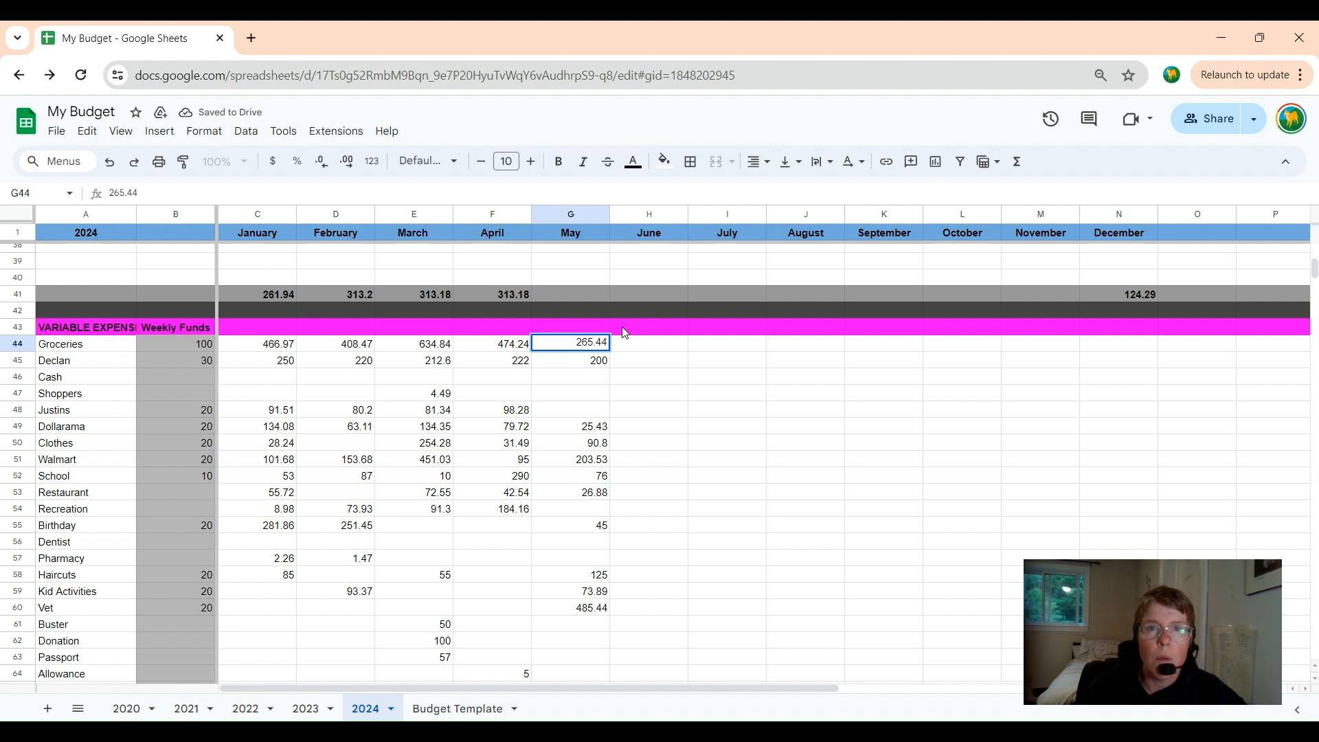
click(655, 378)
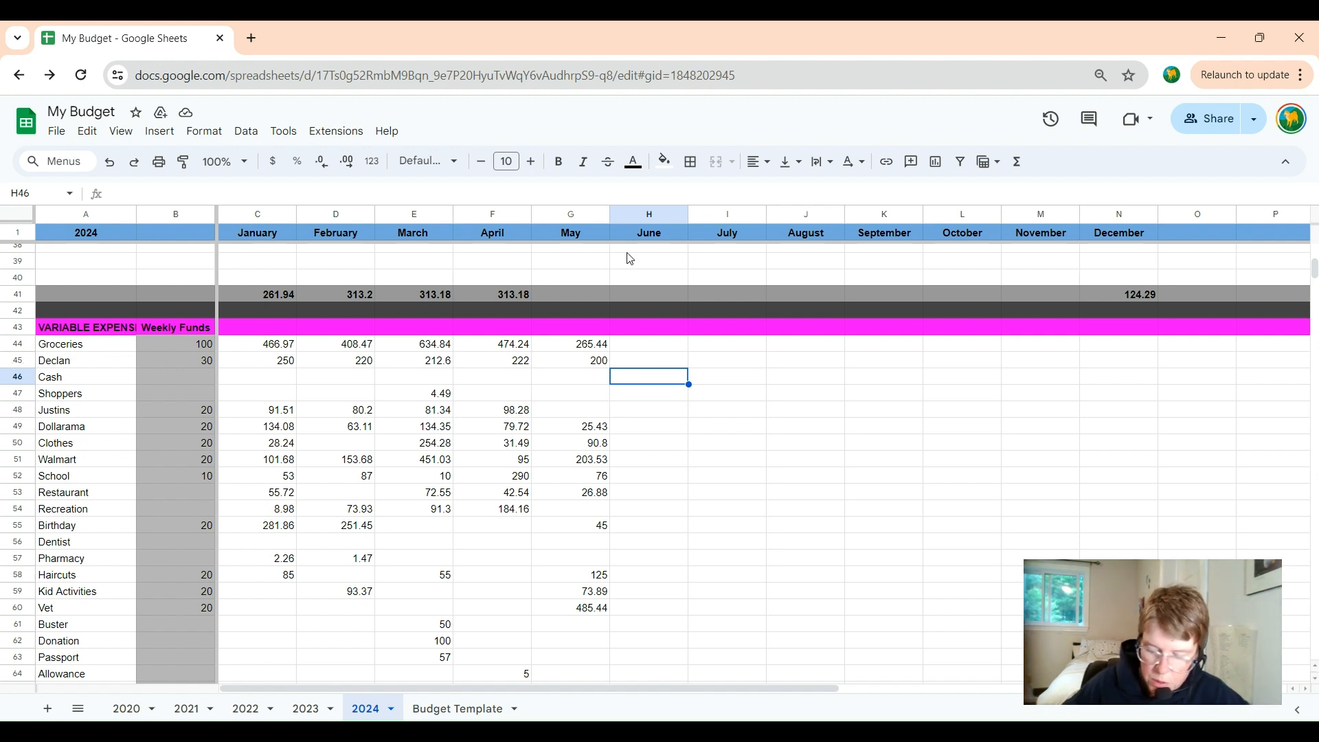
- Set the May Groceries amount in the variable expenses to 274.94
click(603, 347)
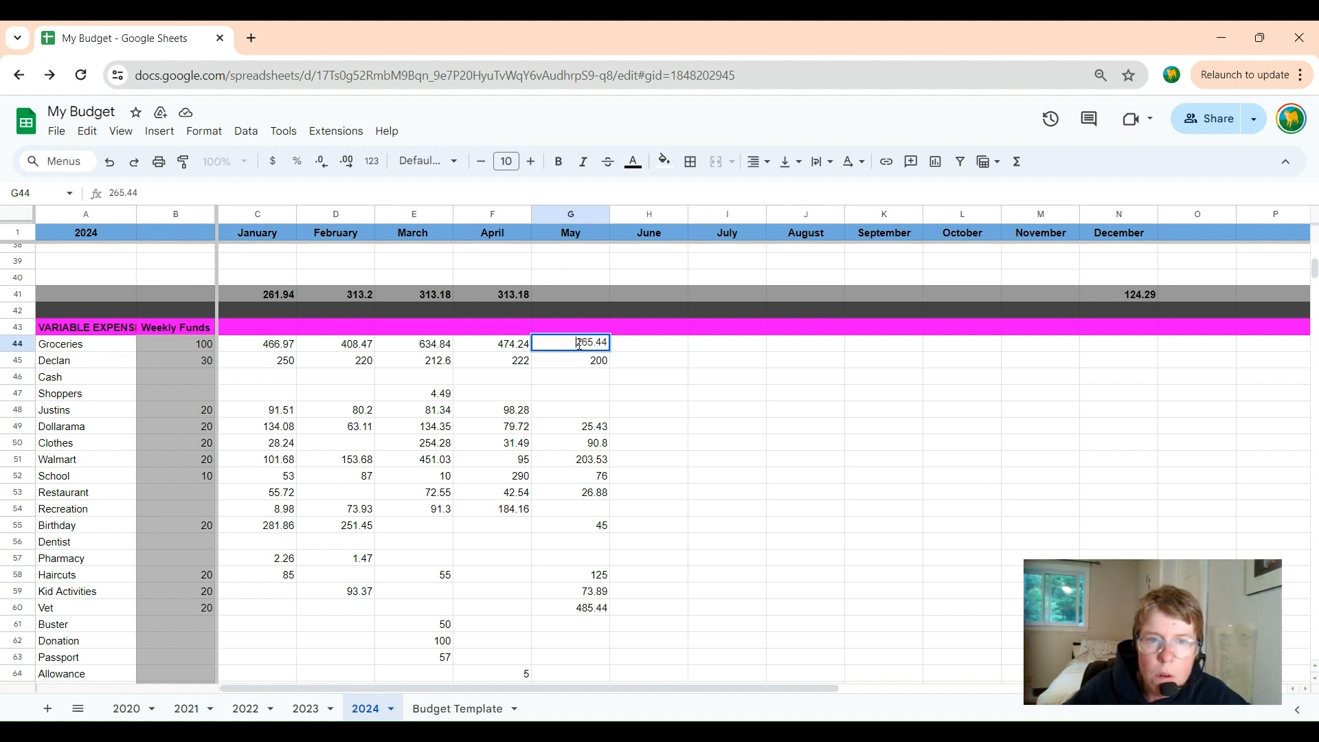
drag(575, 344, 633, 345)
text(274.94)
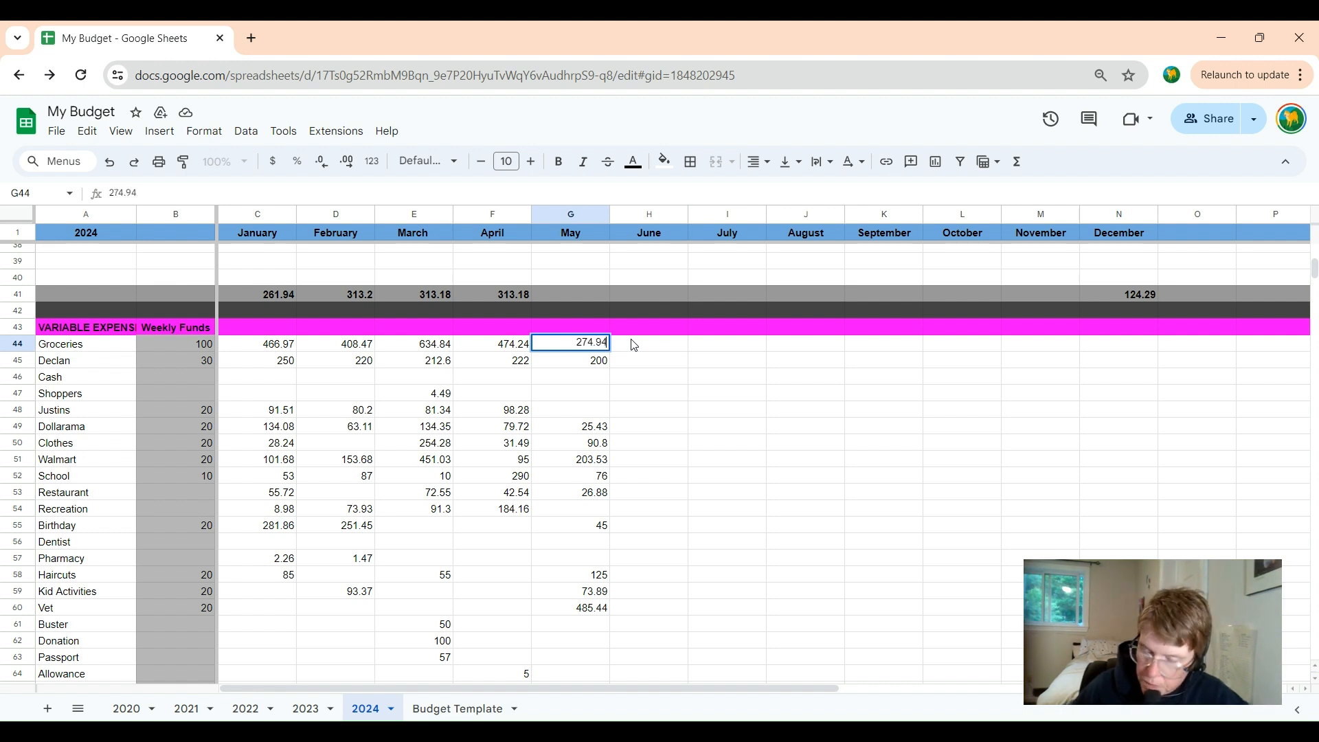
click(677, 411)
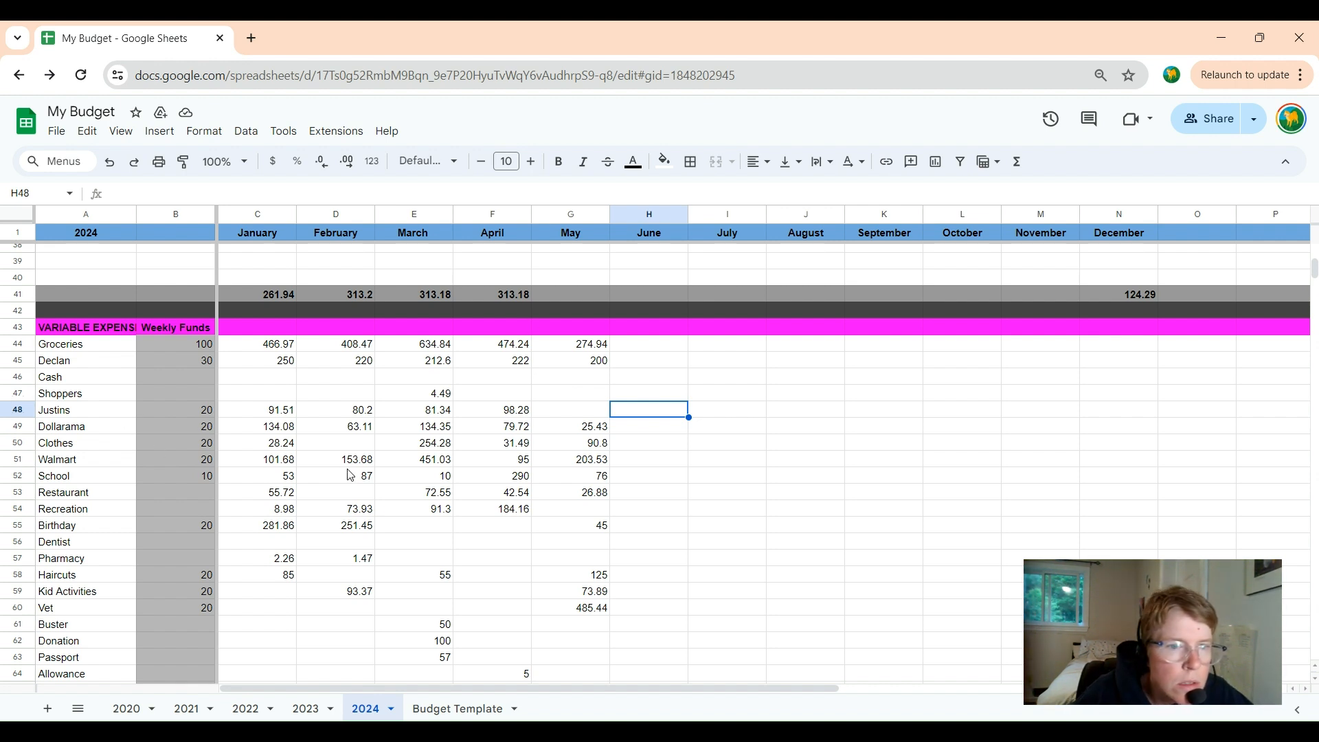
- Set the May School amount in the variable expenses to 81
click(594, 457)
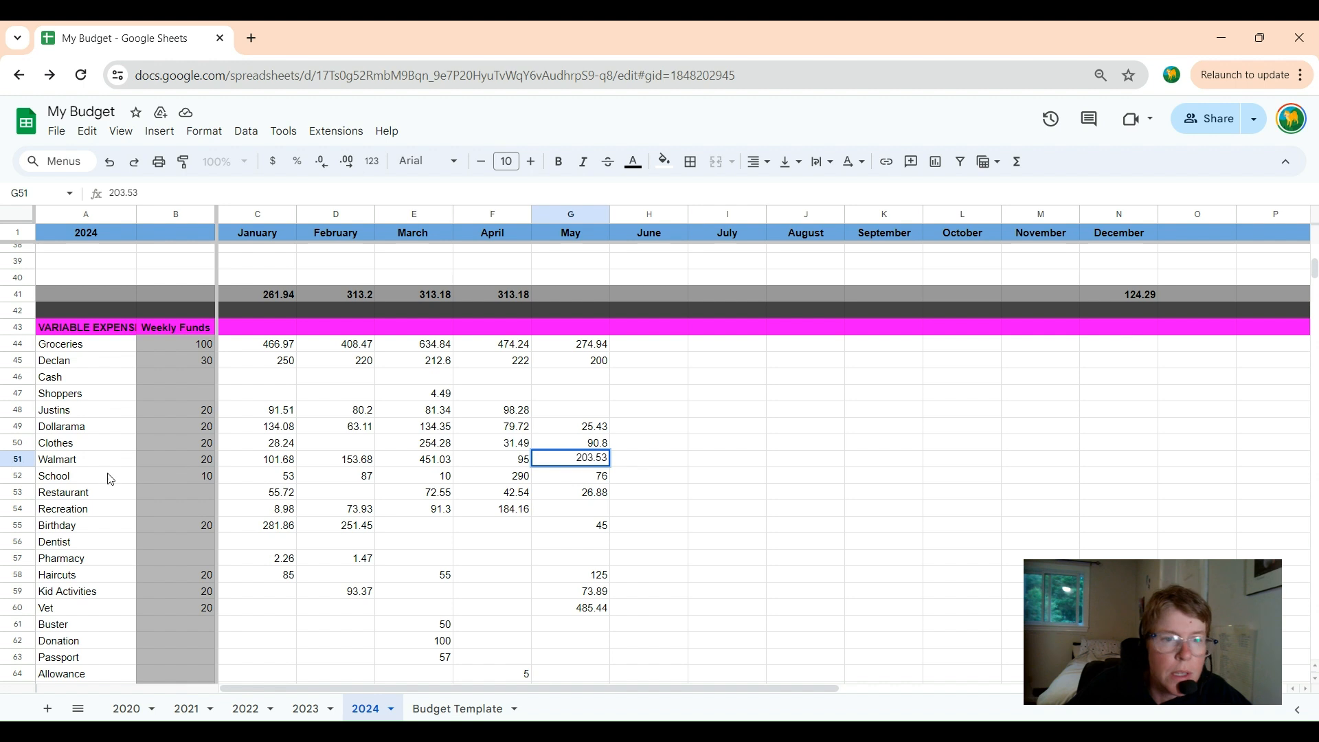
click(605, 476)
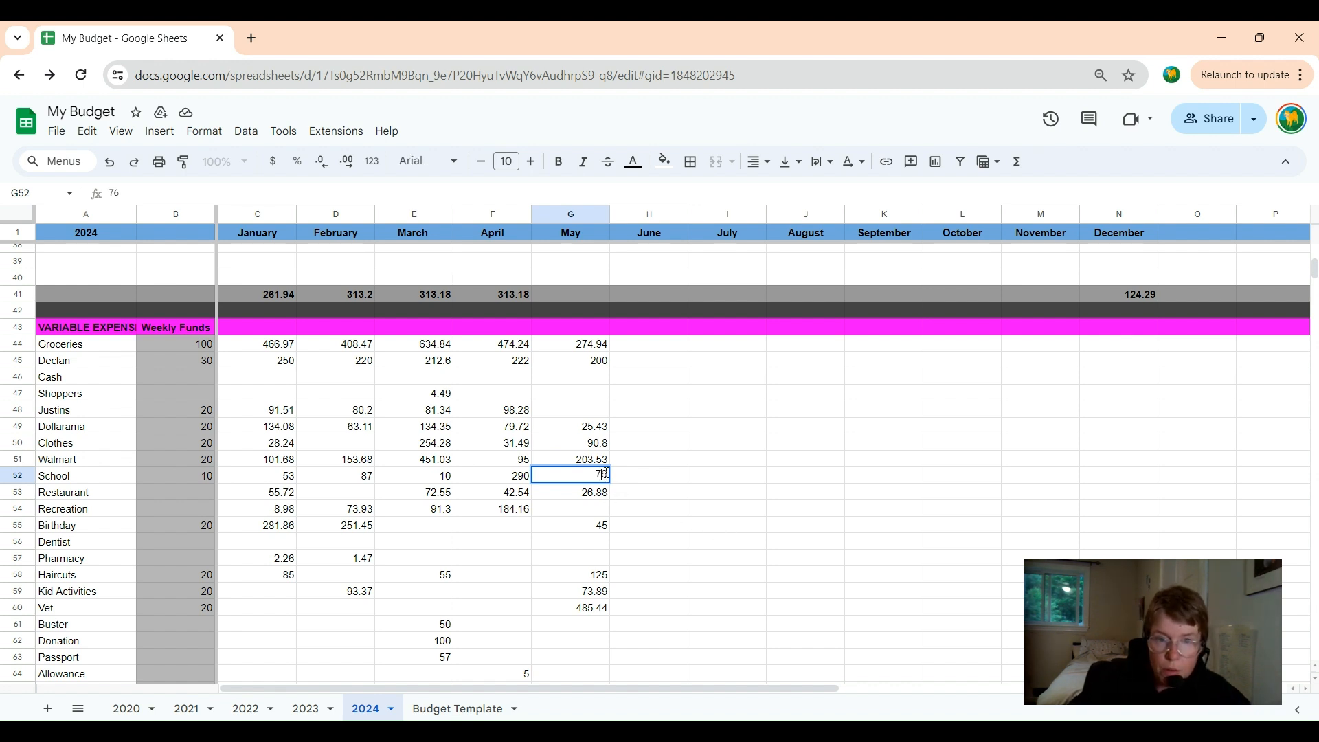
drag(595, 475, 615, 480)
text(81)
click(805, 536)
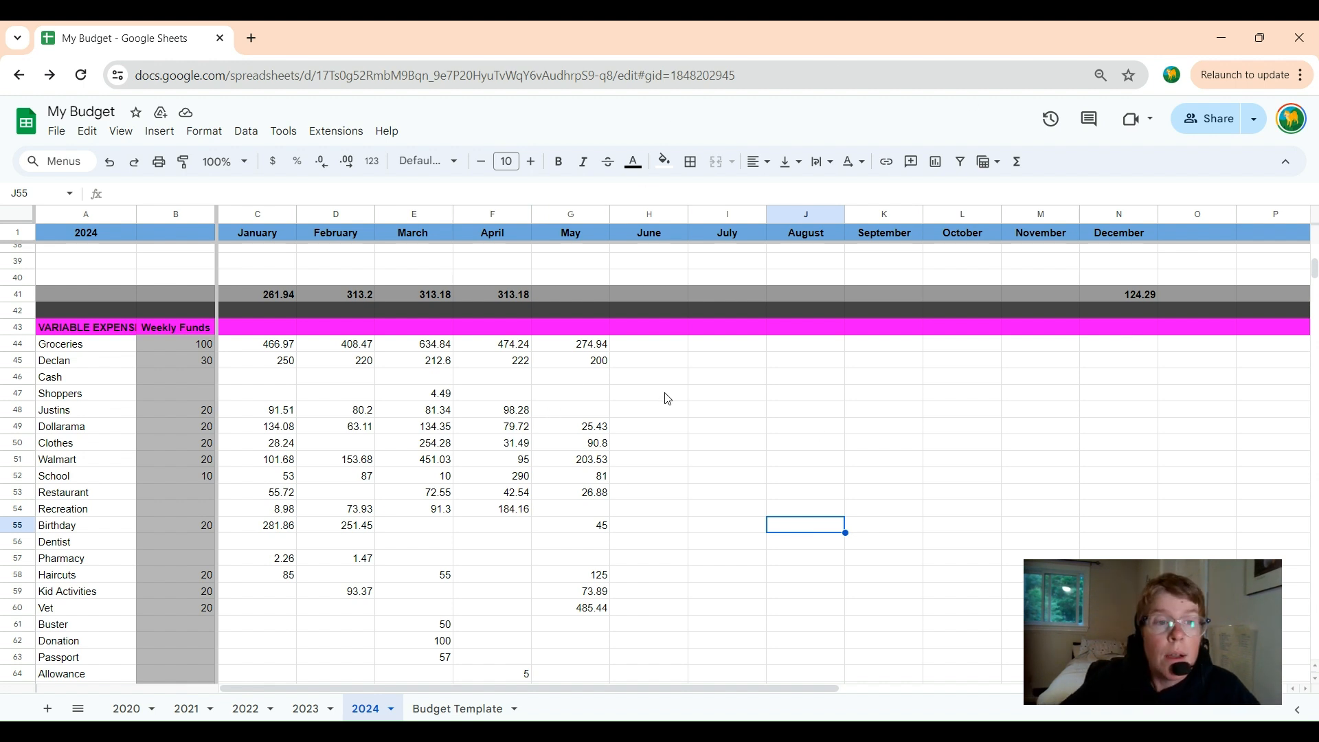
- Review the income, fixed expenses and variable expenses sections of the 2024 sheet, with a brief look at the Budget Template sheet
scroll(694, 429, down, 5)
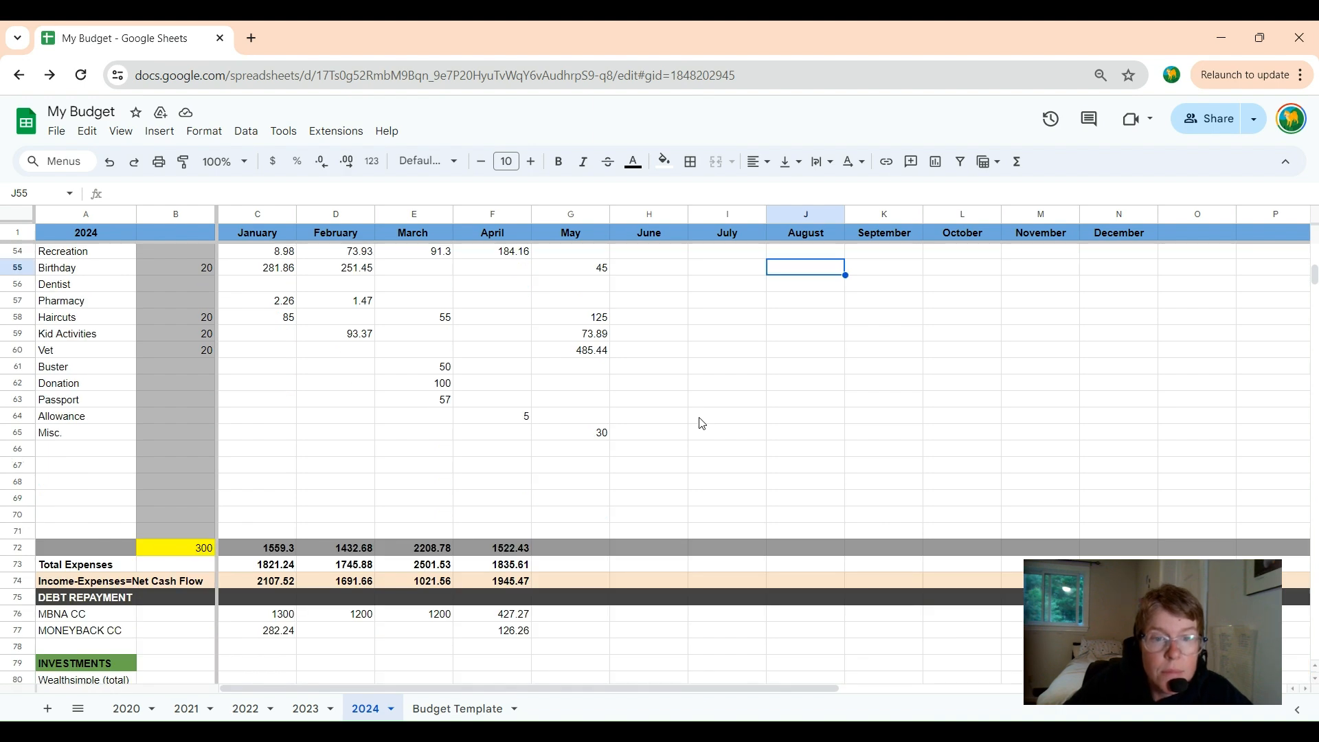
scroll(702, 423, up, 7)
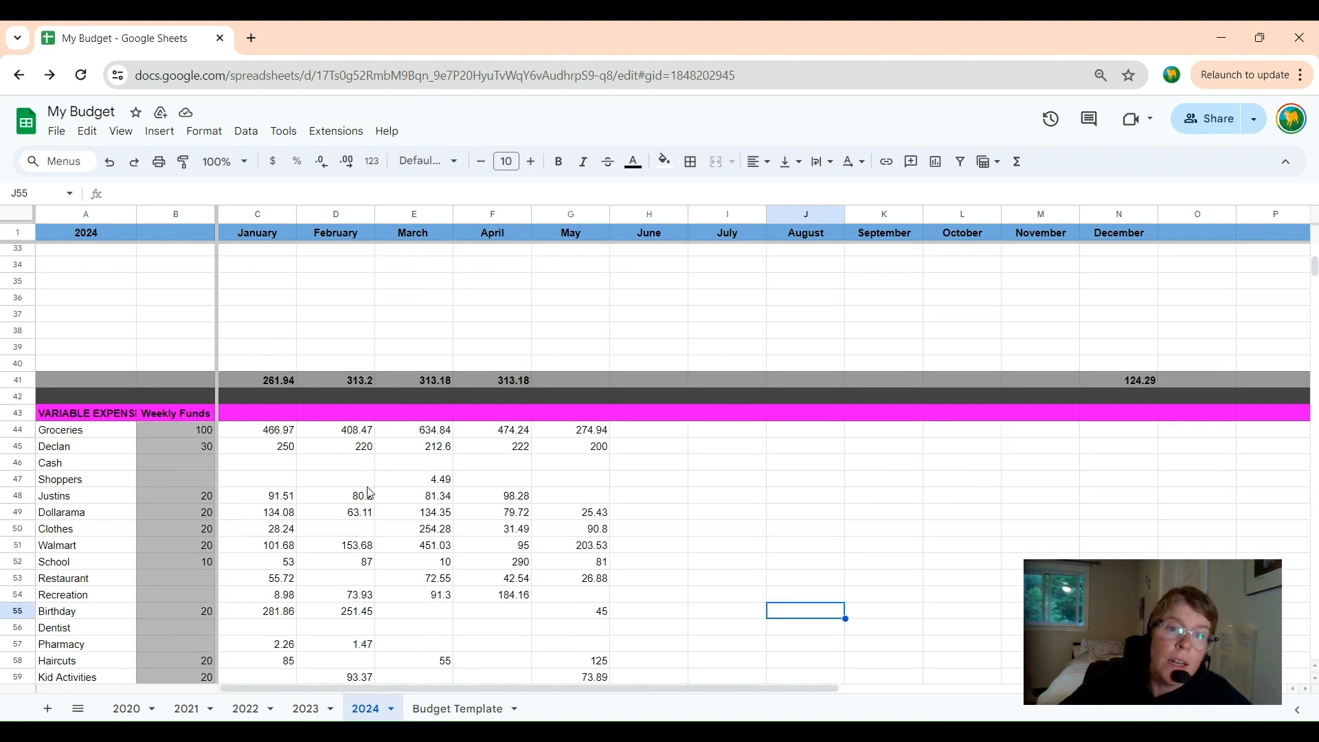
scroll(172, 440, down, 4)
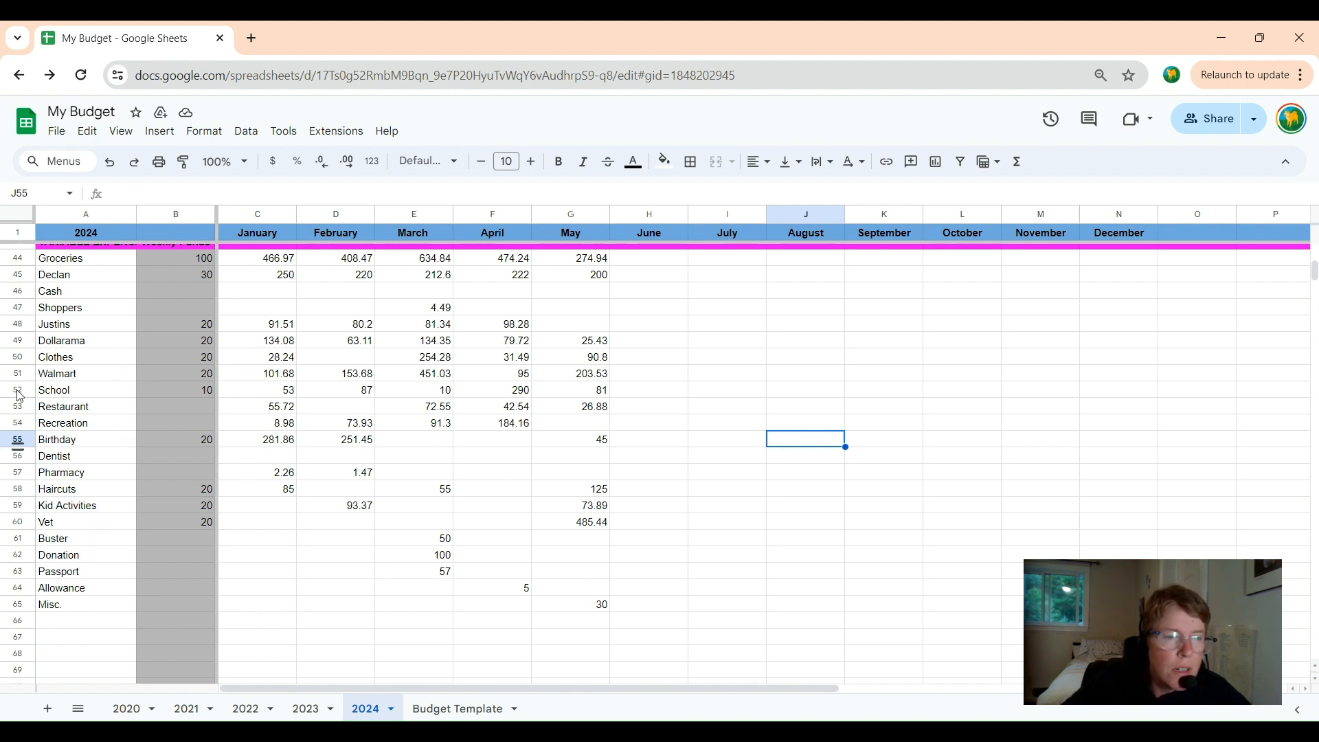
scroll(583, 448, up, 10)
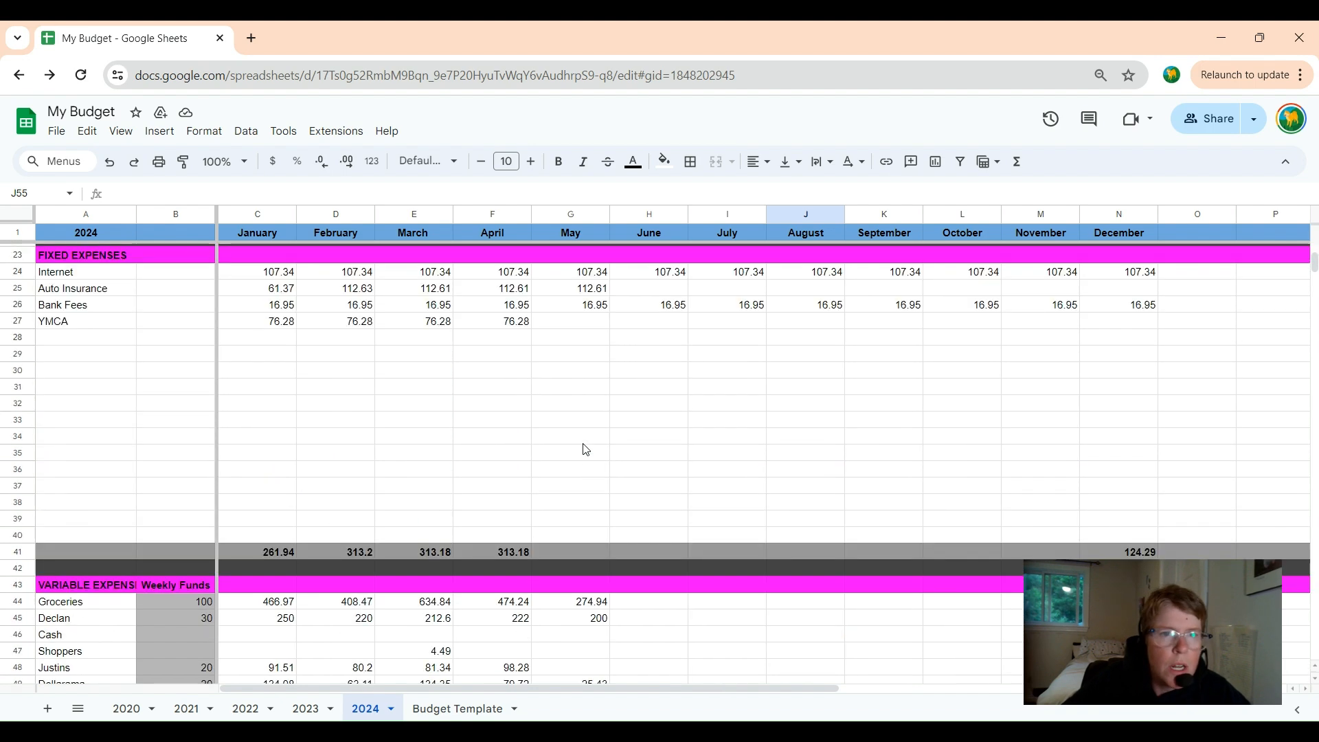
scroll(204, 493, up, 2)
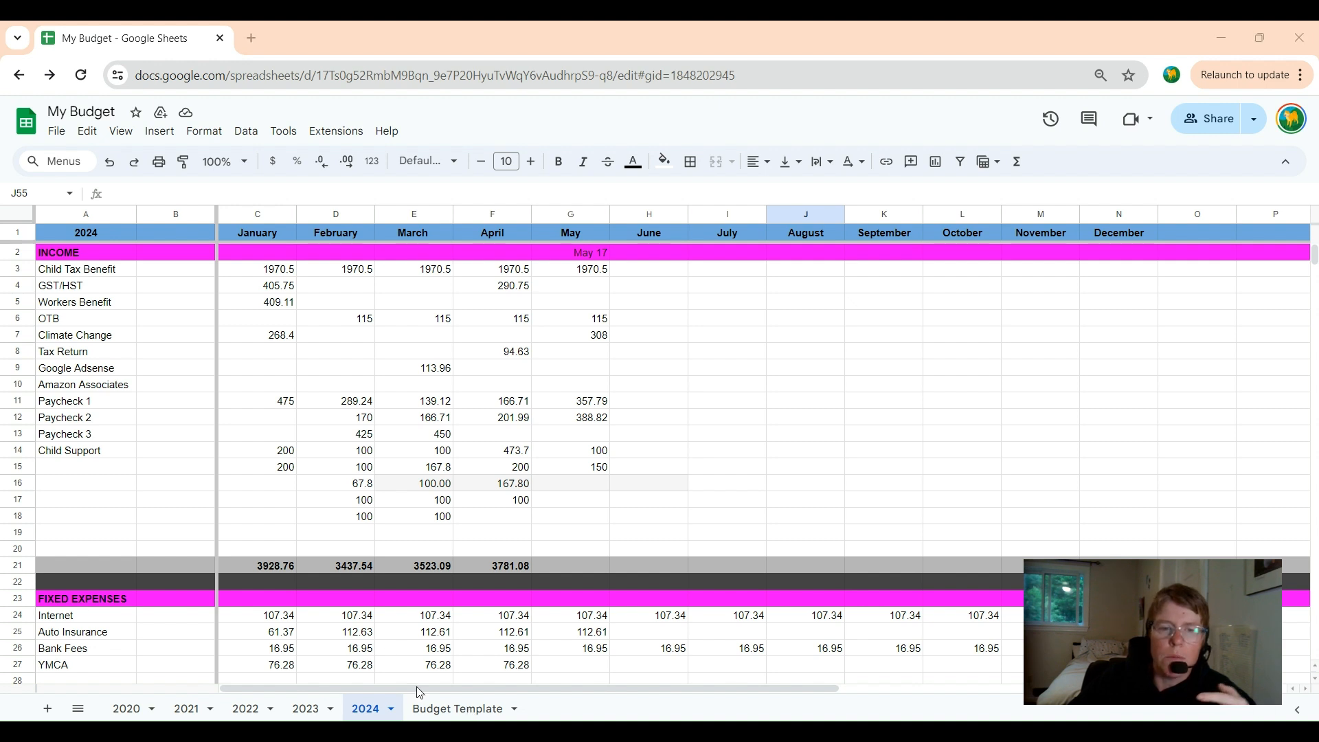
click(440, 710)
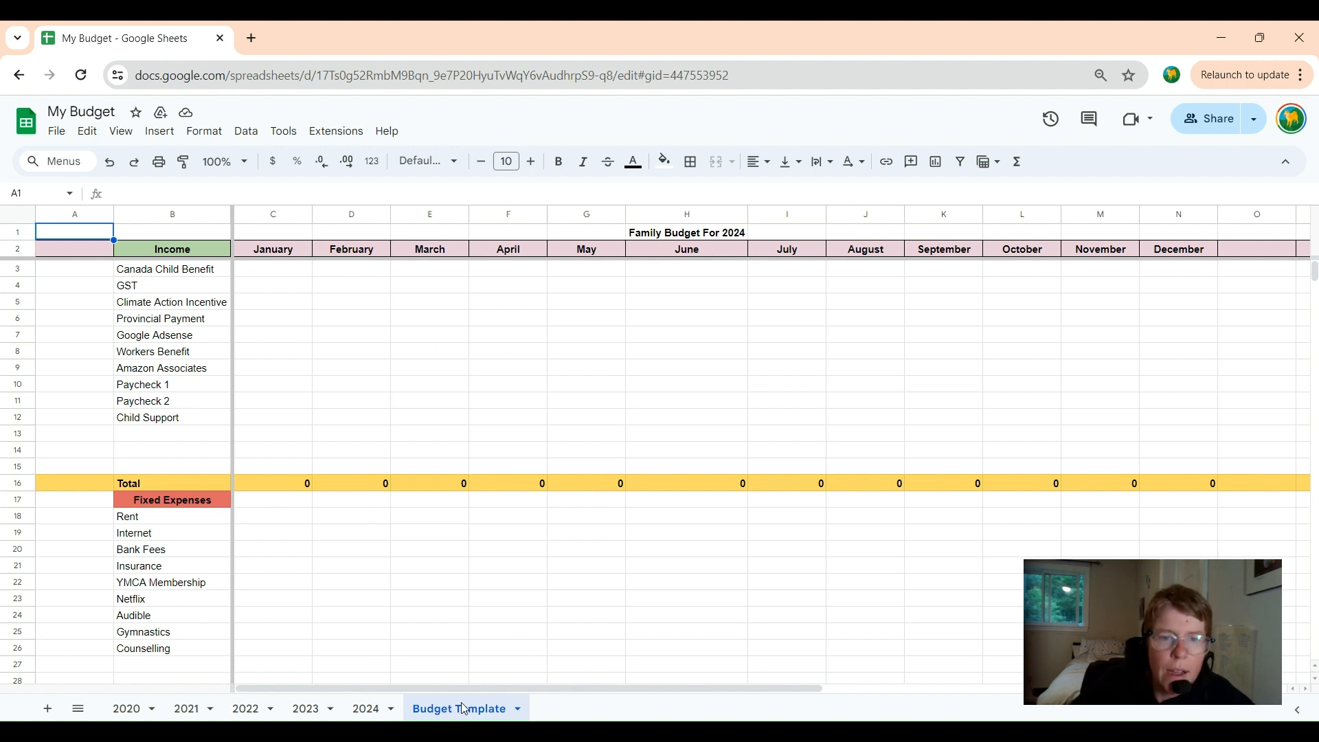
click(374, 708)
scroll(422, 562, down, 12)
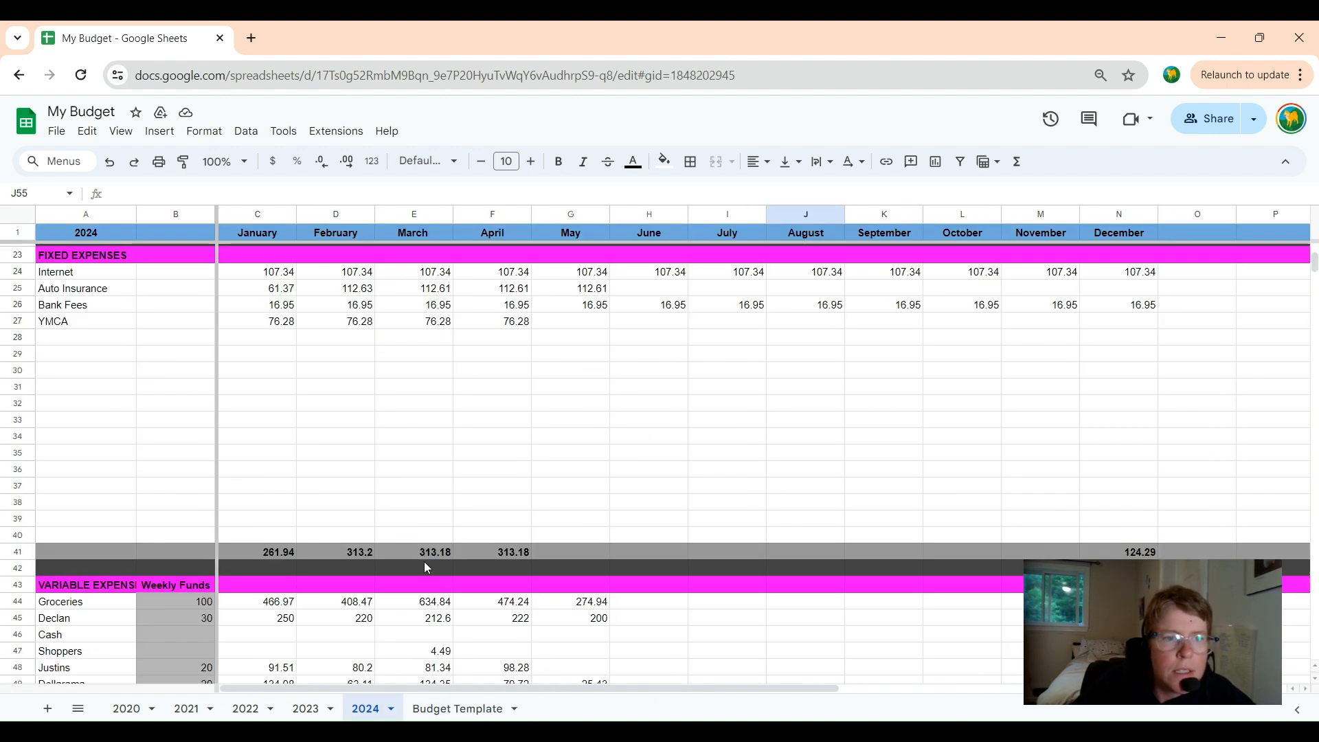
scroll(426, 567, down, 8)
scroll(426, 568, up, 16)
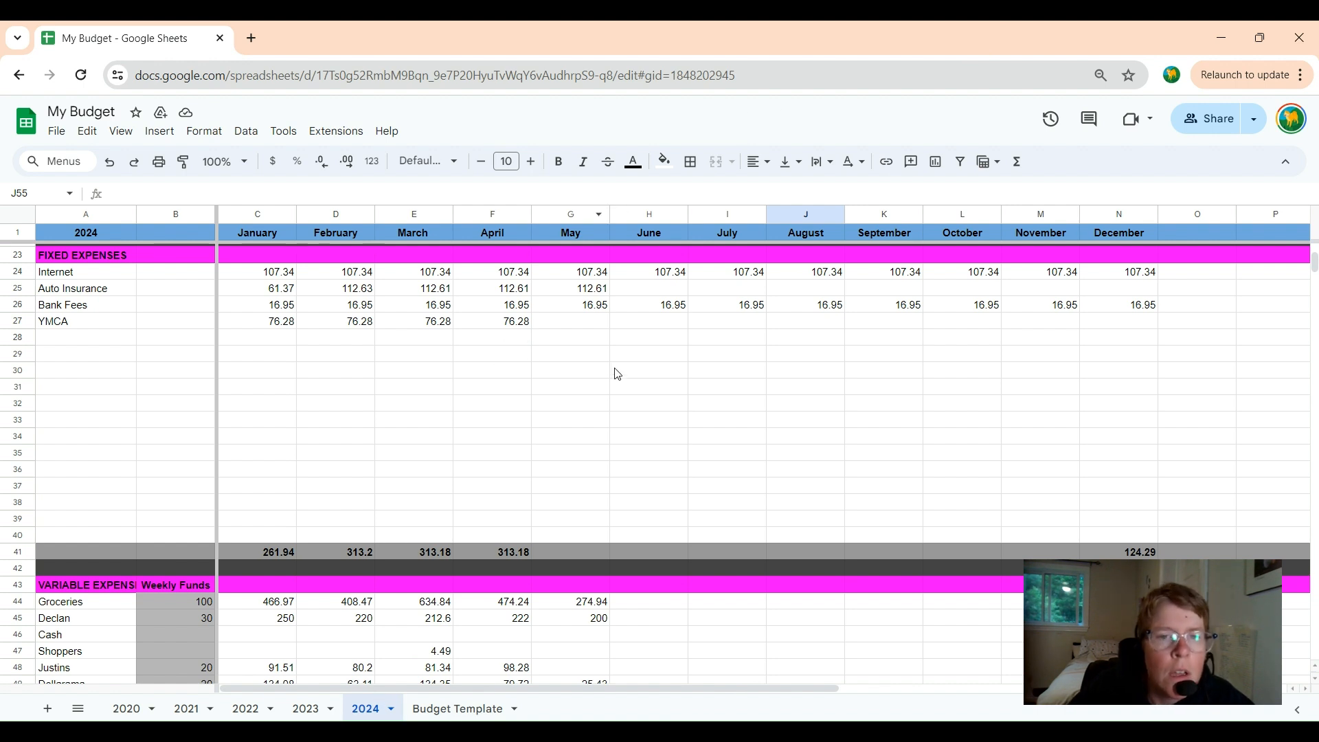
scroll(616, 371, down, 2)
- Open the Budget Template sheet and examine its income, fixed and variable expenses, savings, and monthly and weekly envelope budget sections
click(458, 714)
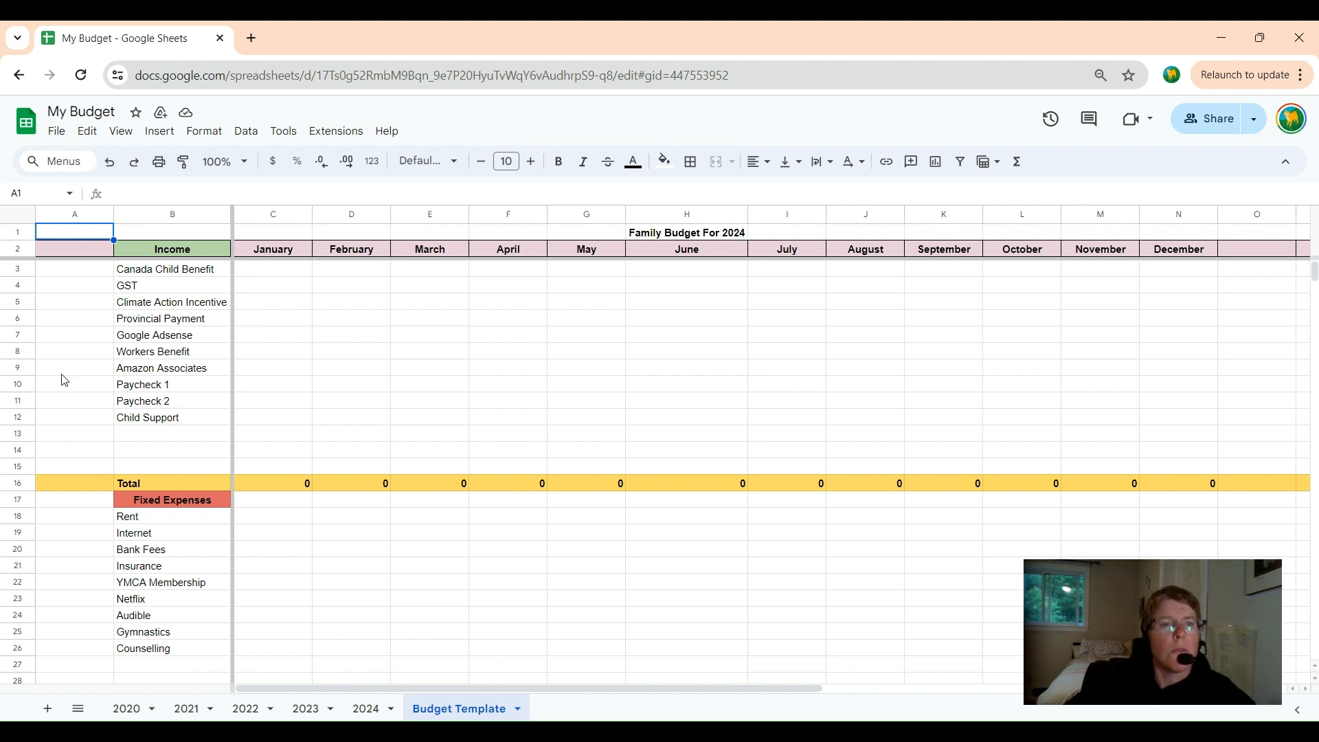
scroll(168, 426, down, 5)
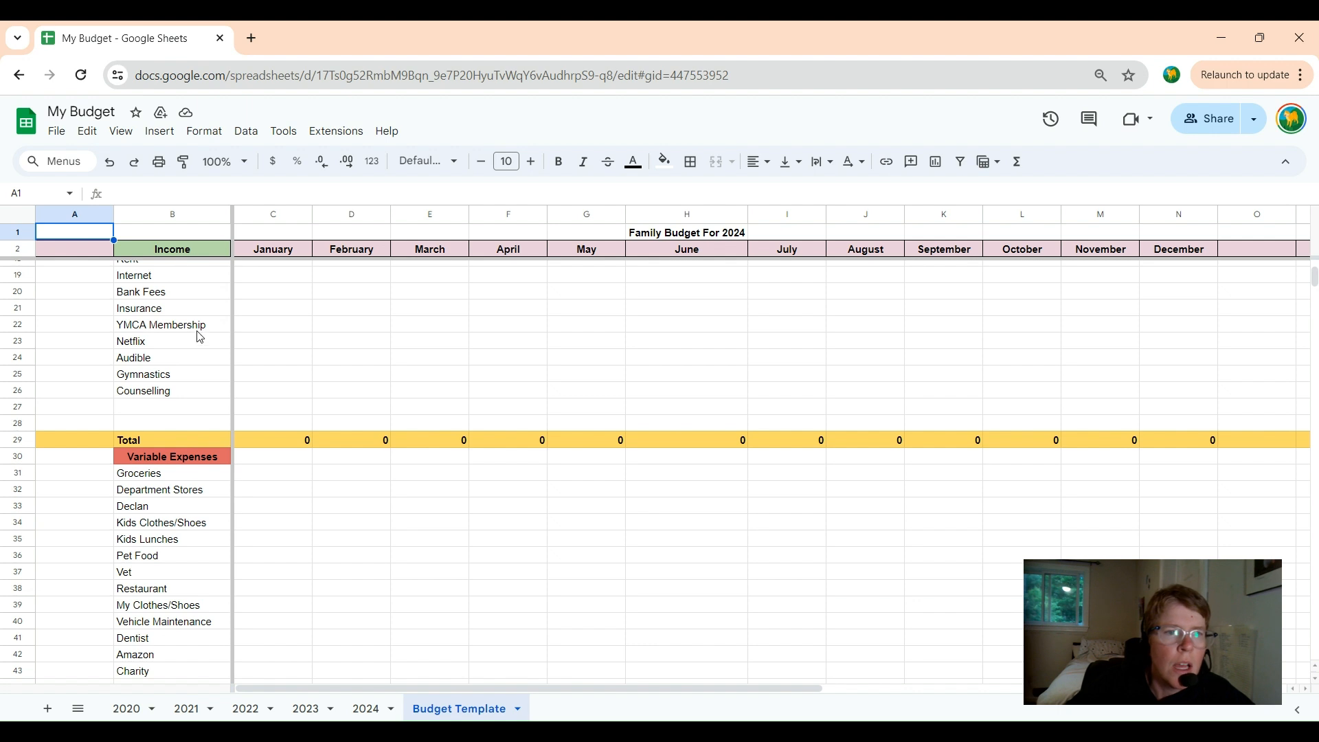
scroll(194, 318, up, 2)
scroll(191, 428, down, 3)
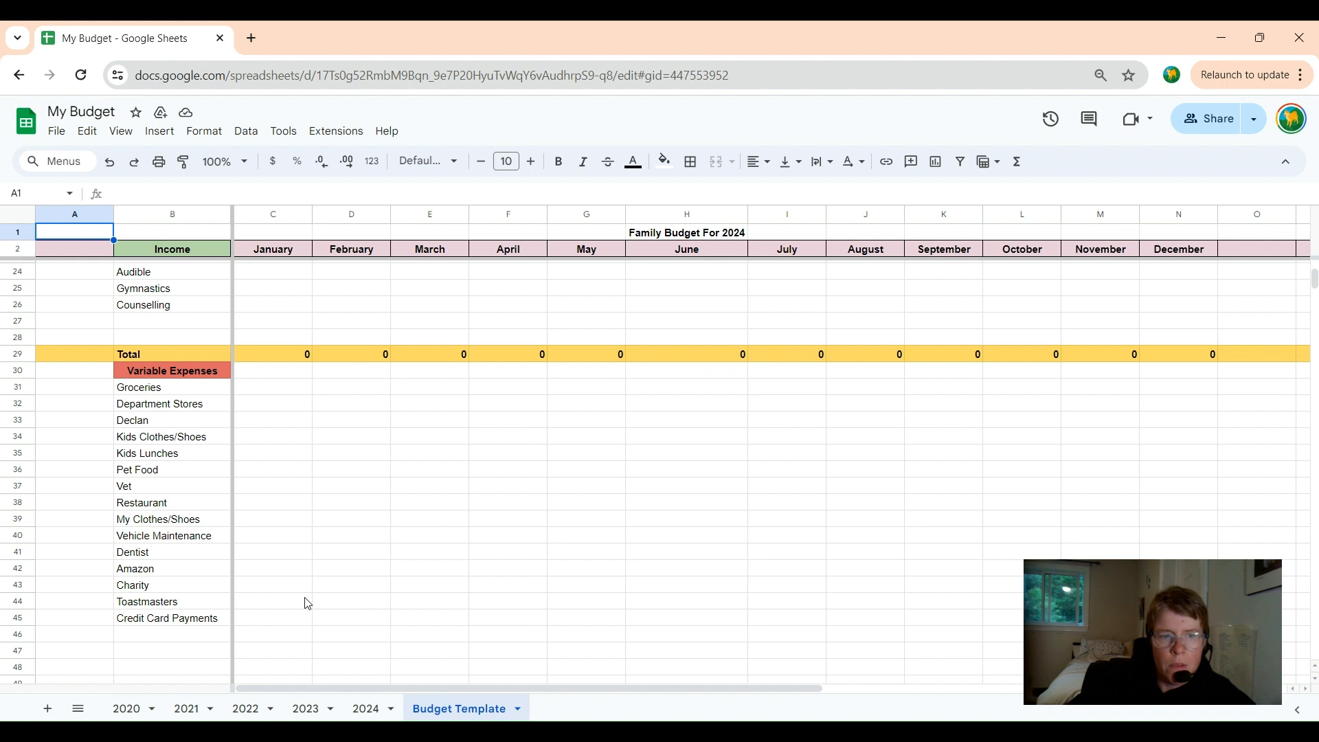
scroll(307, 603, down, 3)
scroll(307, 603, up, 3)
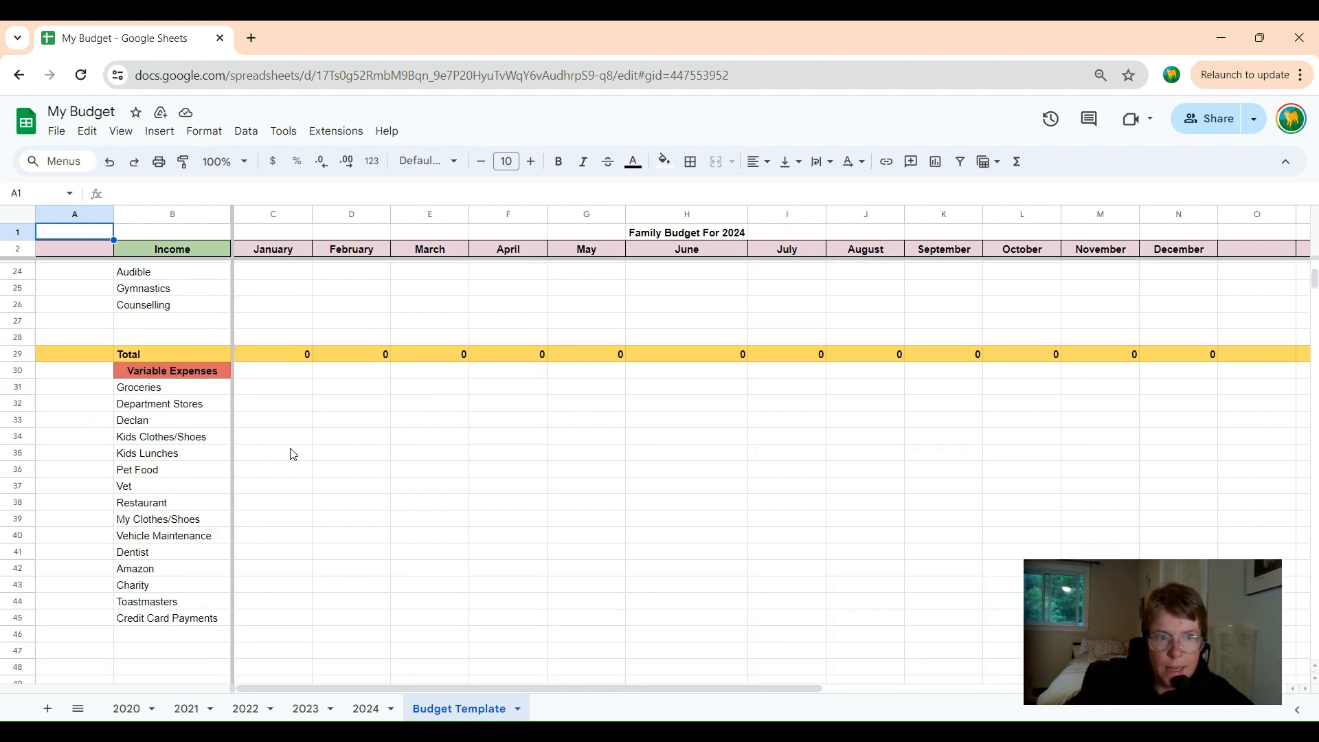
scroll(241, 509, down, 5)
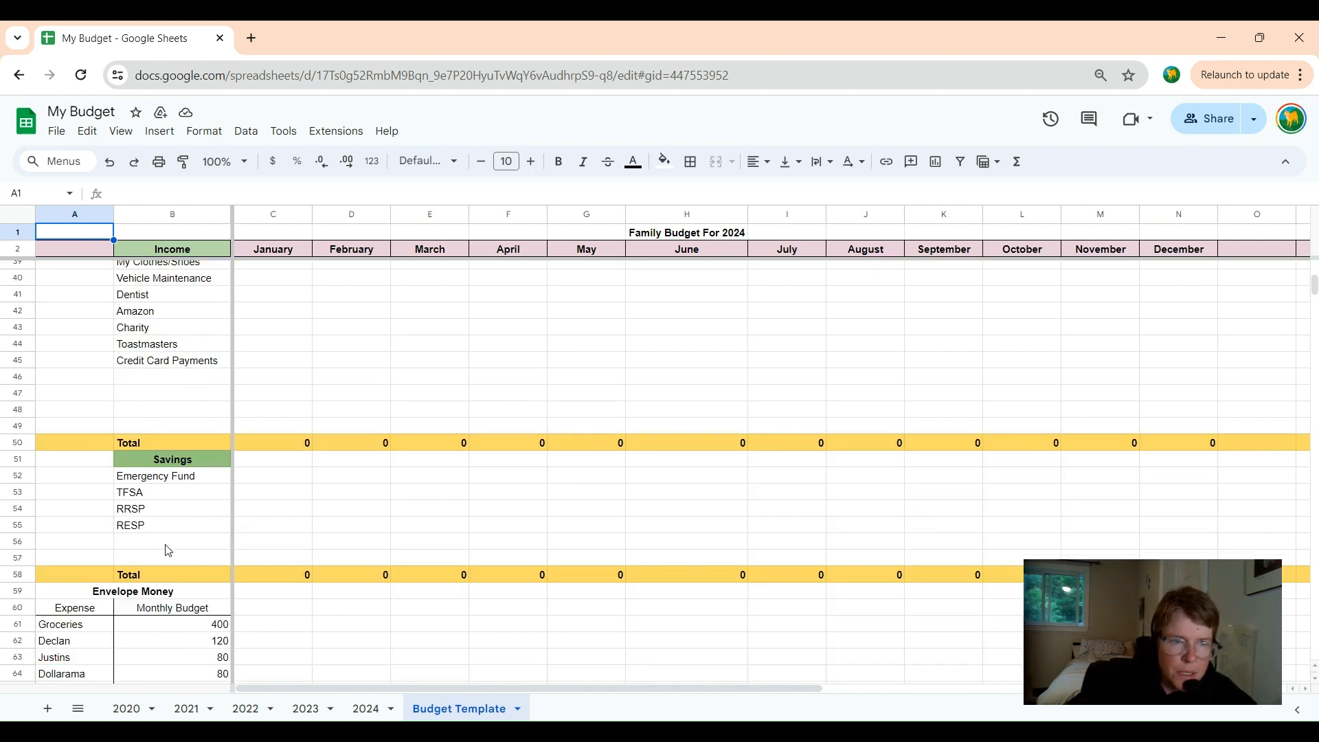
scroll(431, 499, down, 5)
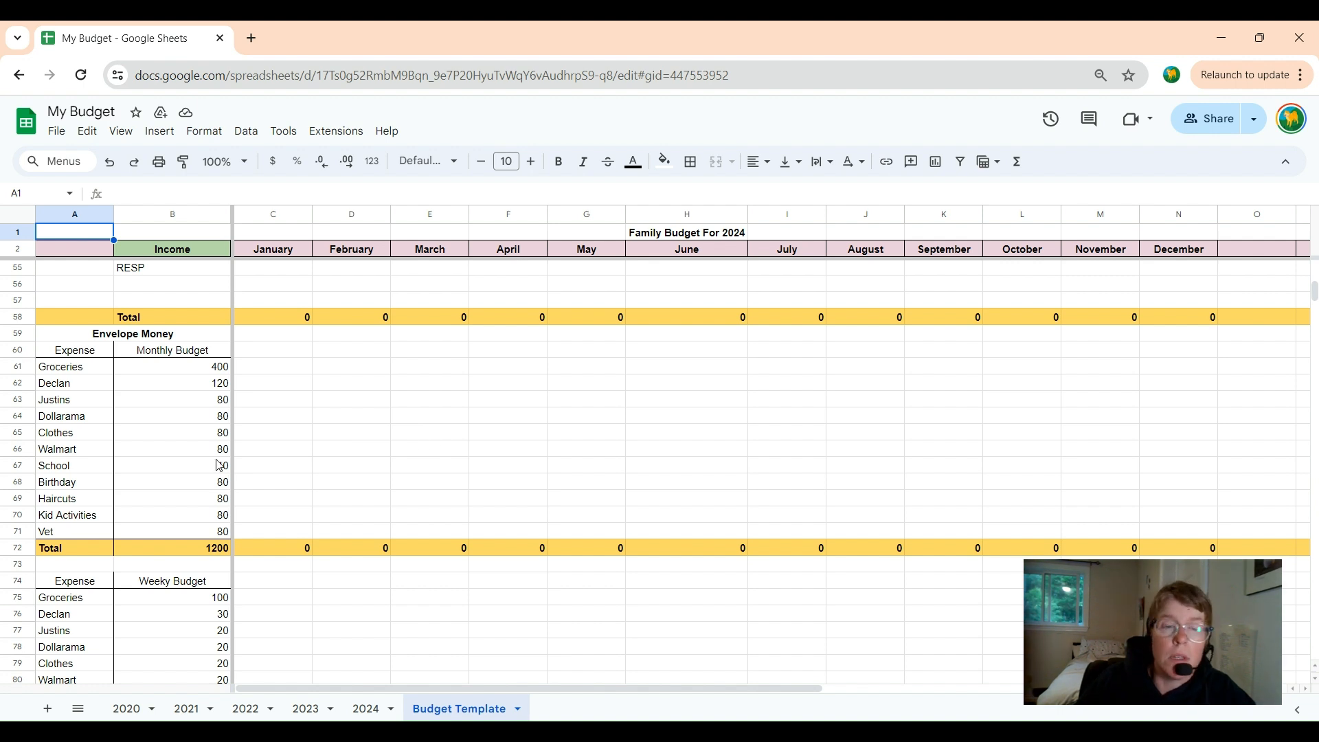
scroll(376, 481, down, 5)
scroll(376, 481, down, 2)
scroll(376, 481, up, 7)
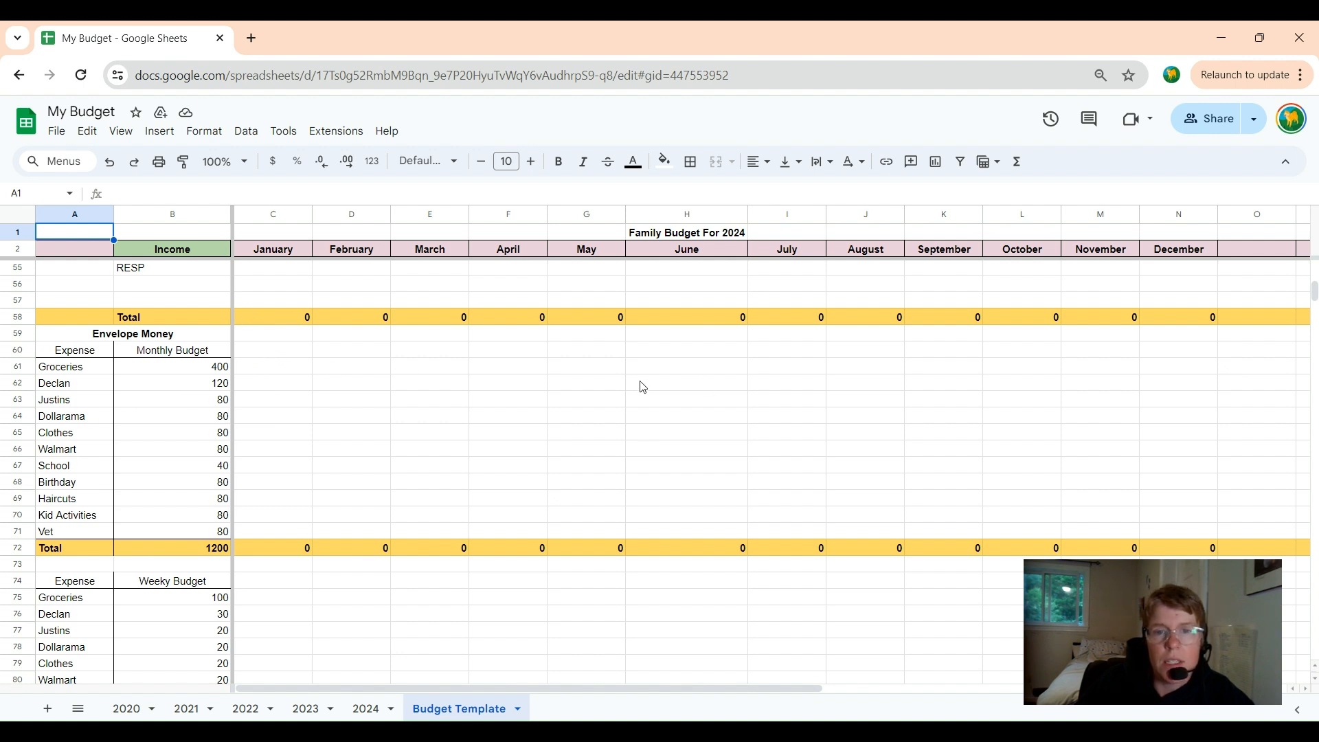
scroll(392, 436, up, 5)
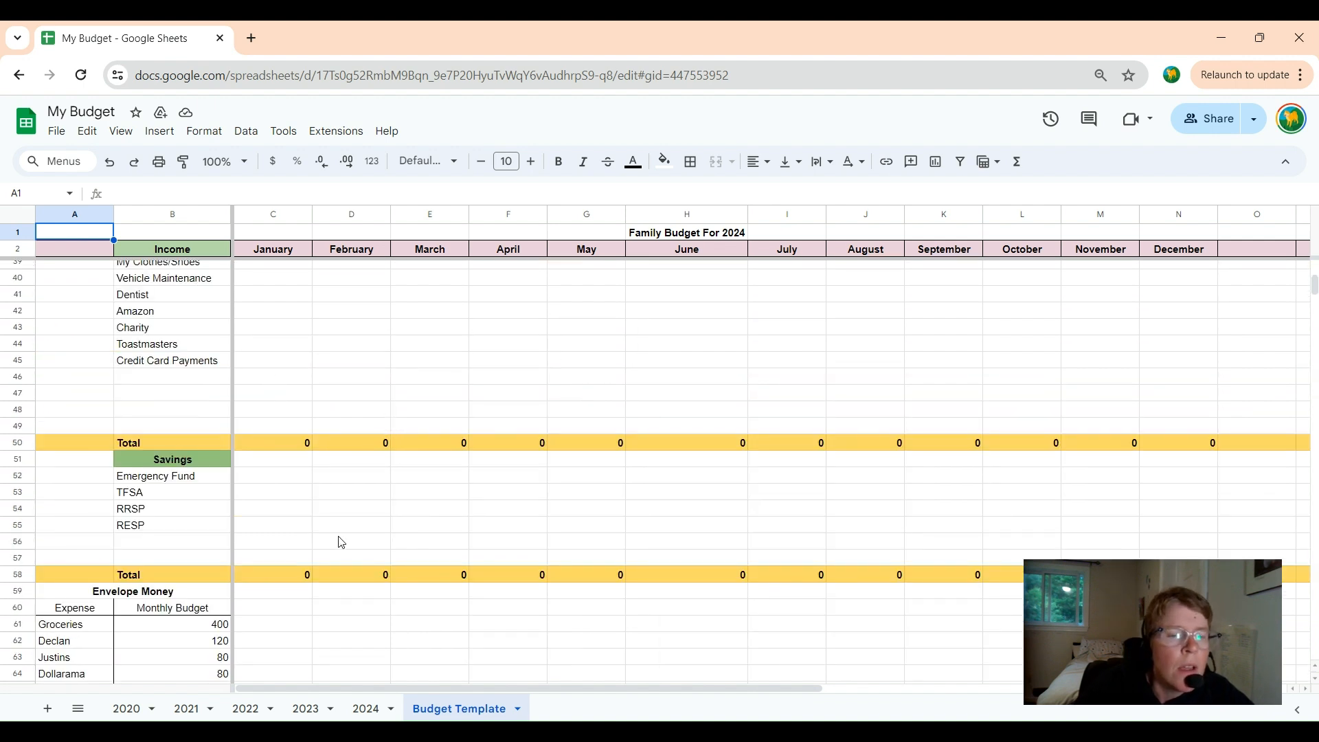
scroll(347, 550, down, 4)
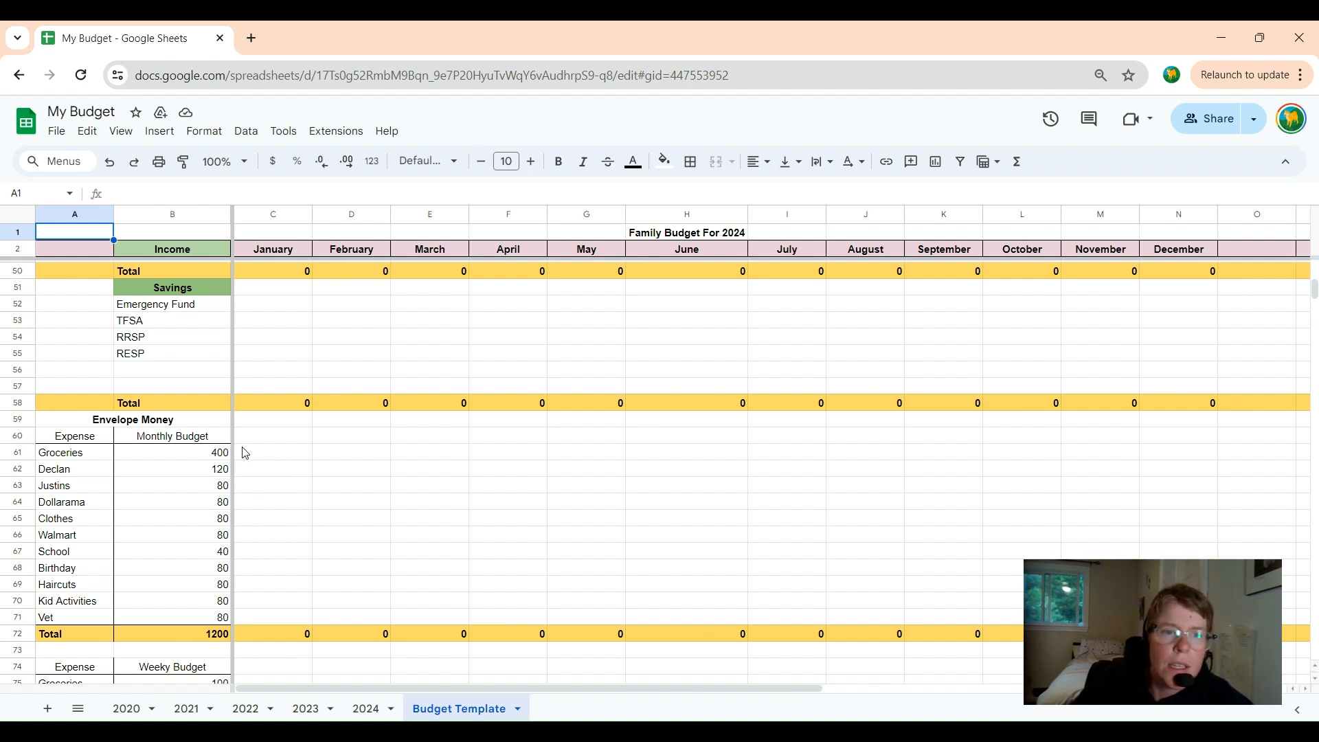
scroll(389, 500, up, 5)
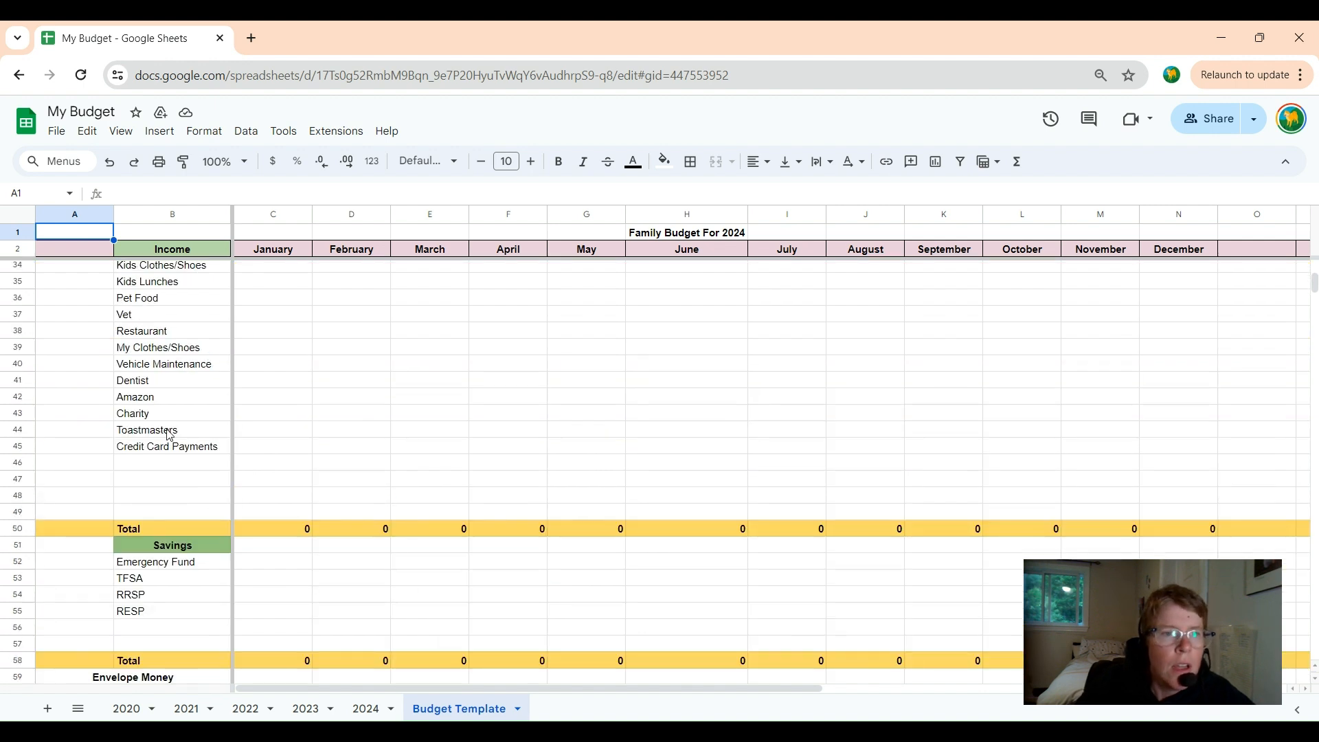
scroll(175, 440, up, 3)
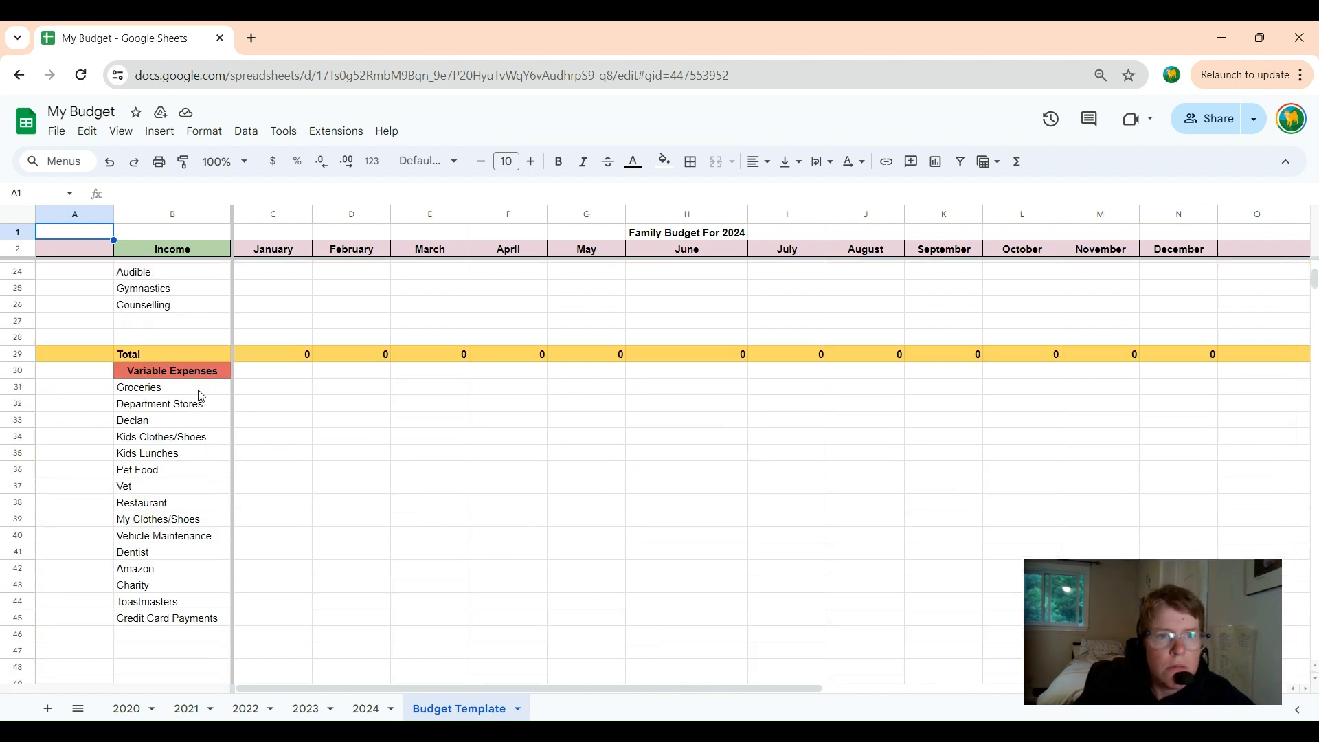
scroll(471, 426, up, 5)
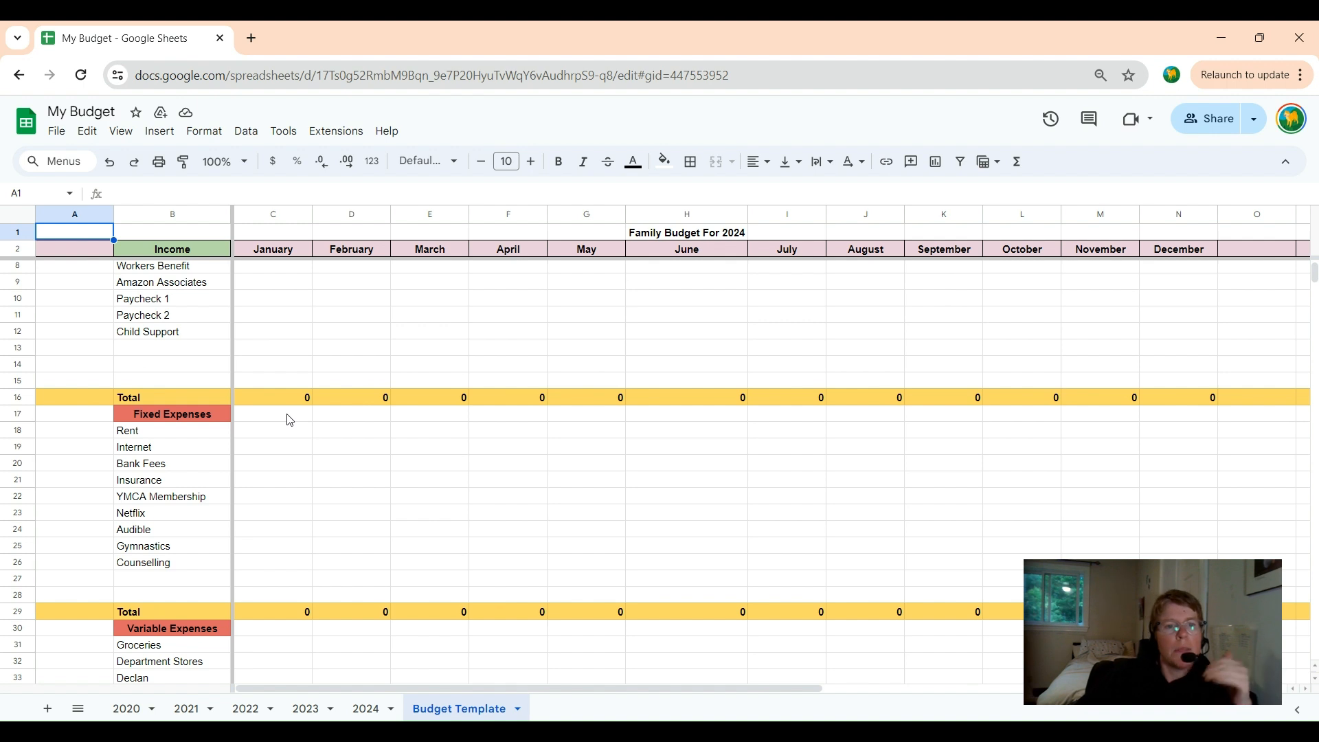
scroll(317, 425, up, 2)
scroll(329, 429, down, 15)
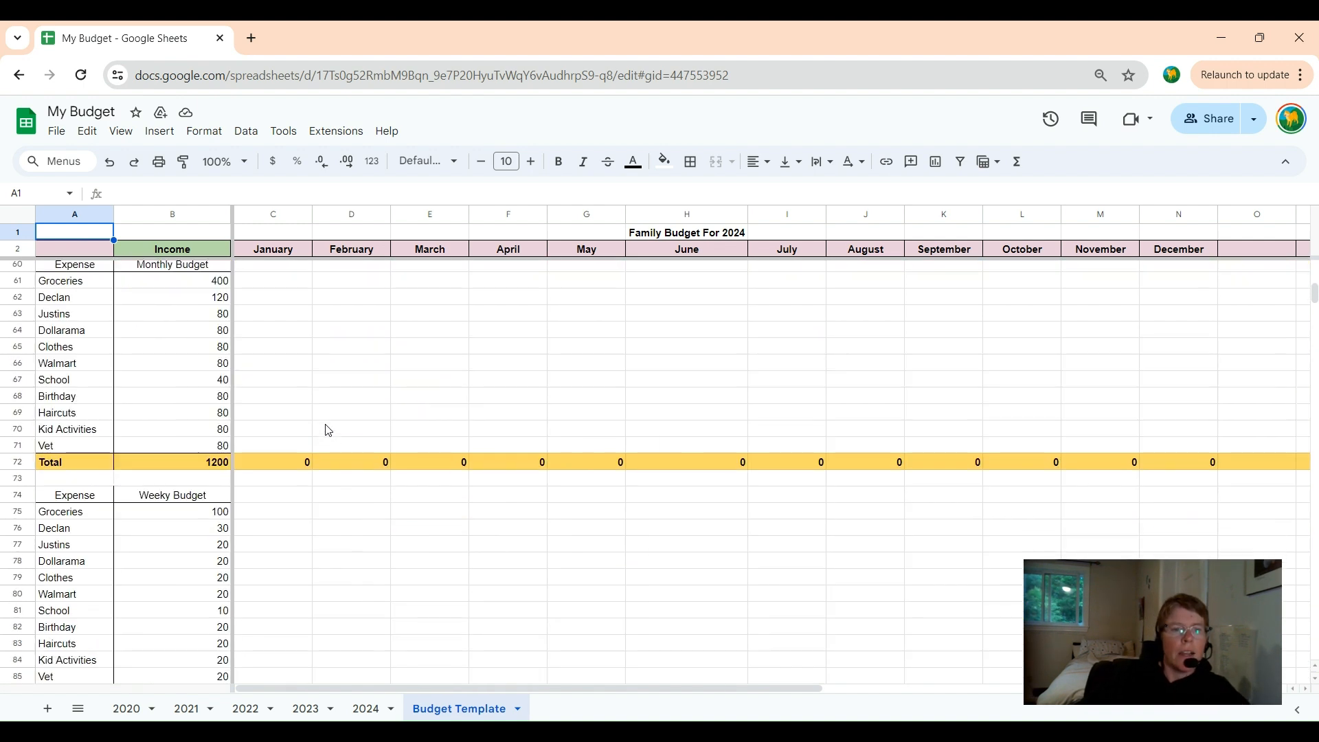
scroll(347, 560, up, 14)
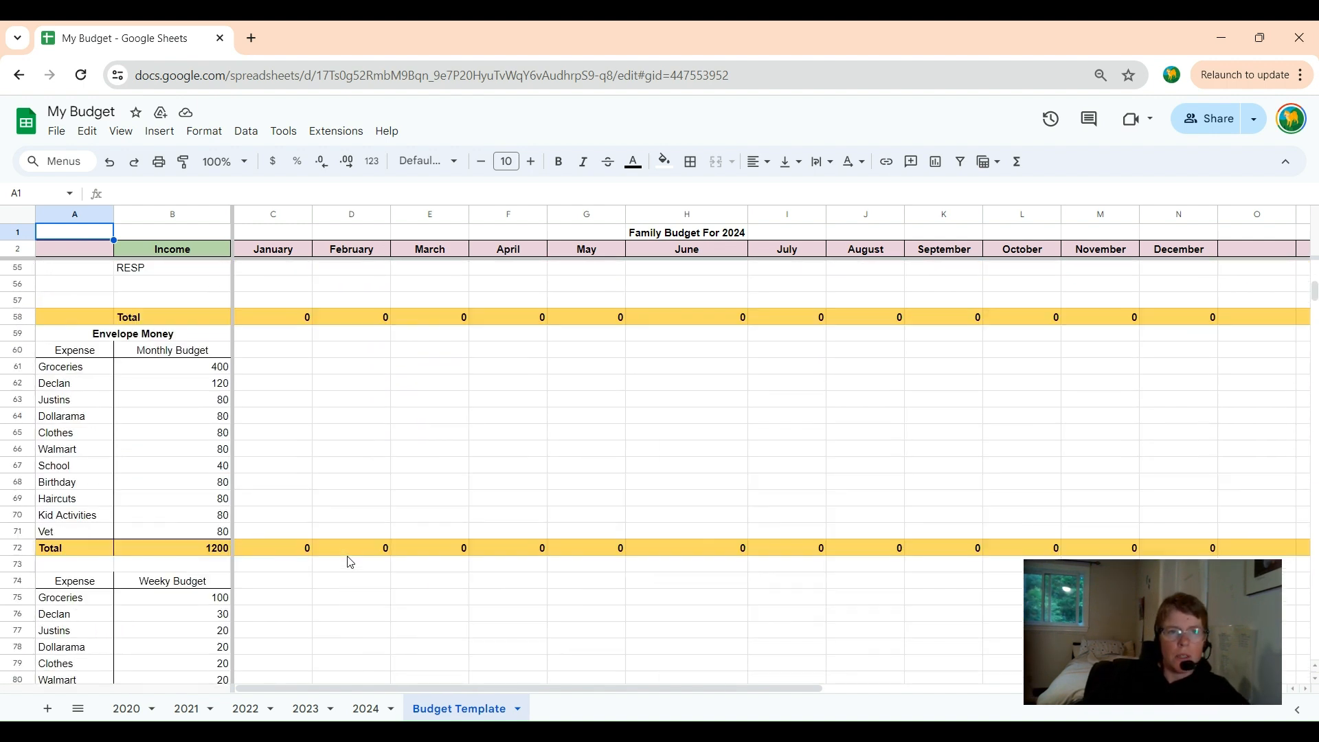
- Look back over the Budget Template sheet from the savings section up through the variable expenses, fixed expenses and income sections
scroll(346, 565, up, 2)
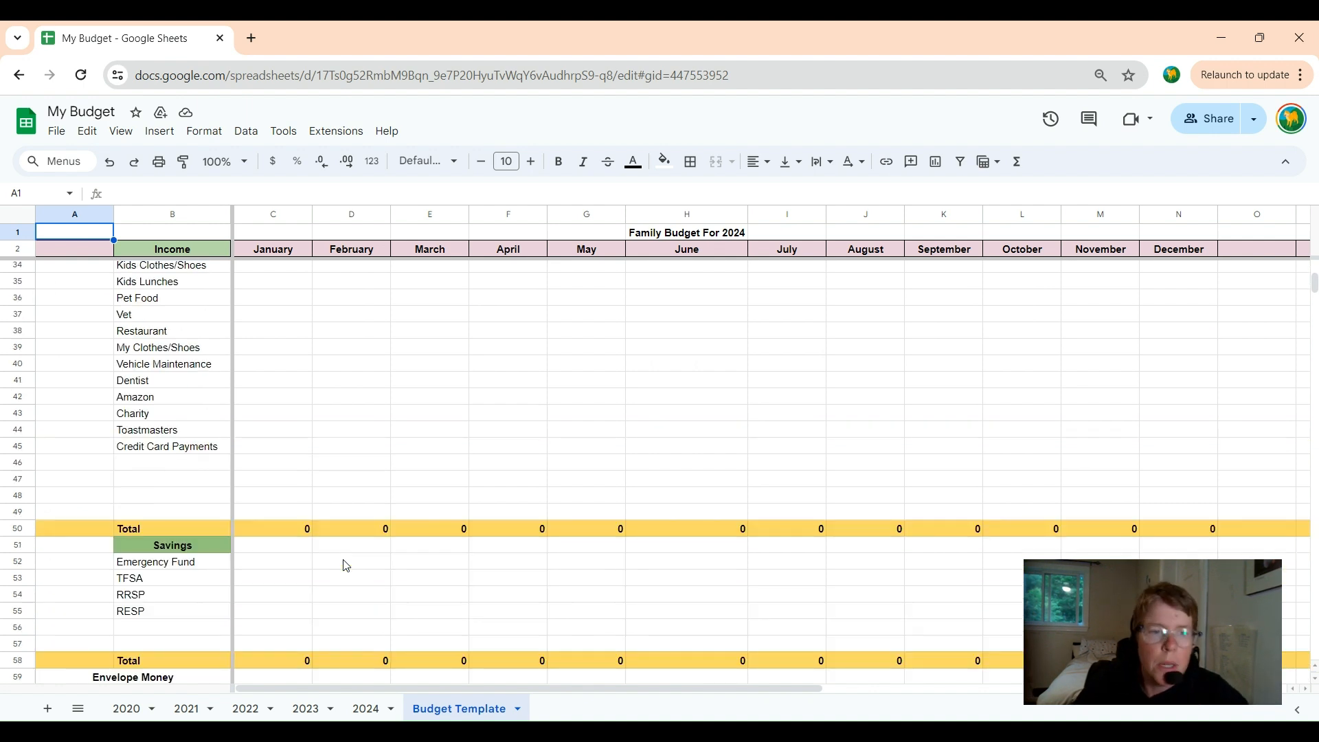
scroll(341, 388, up, 10)
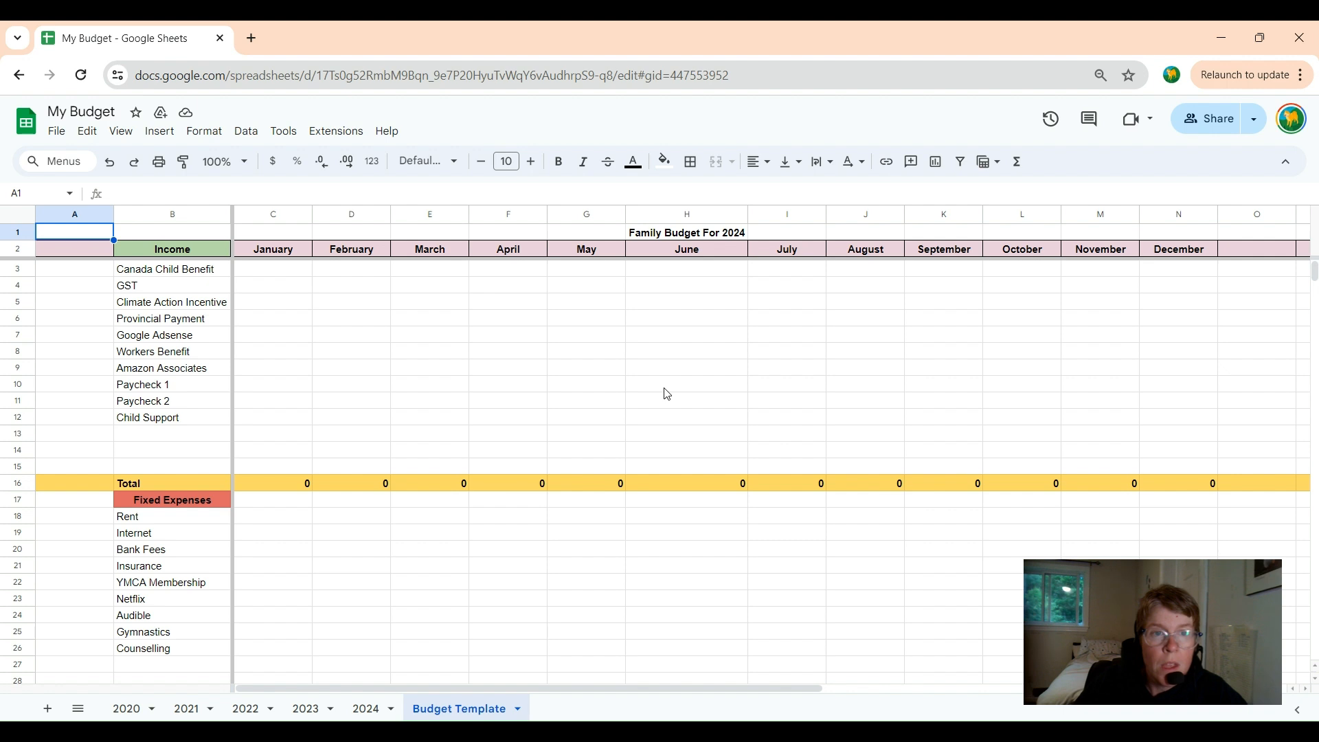
scroll(656, 428, down, 2)
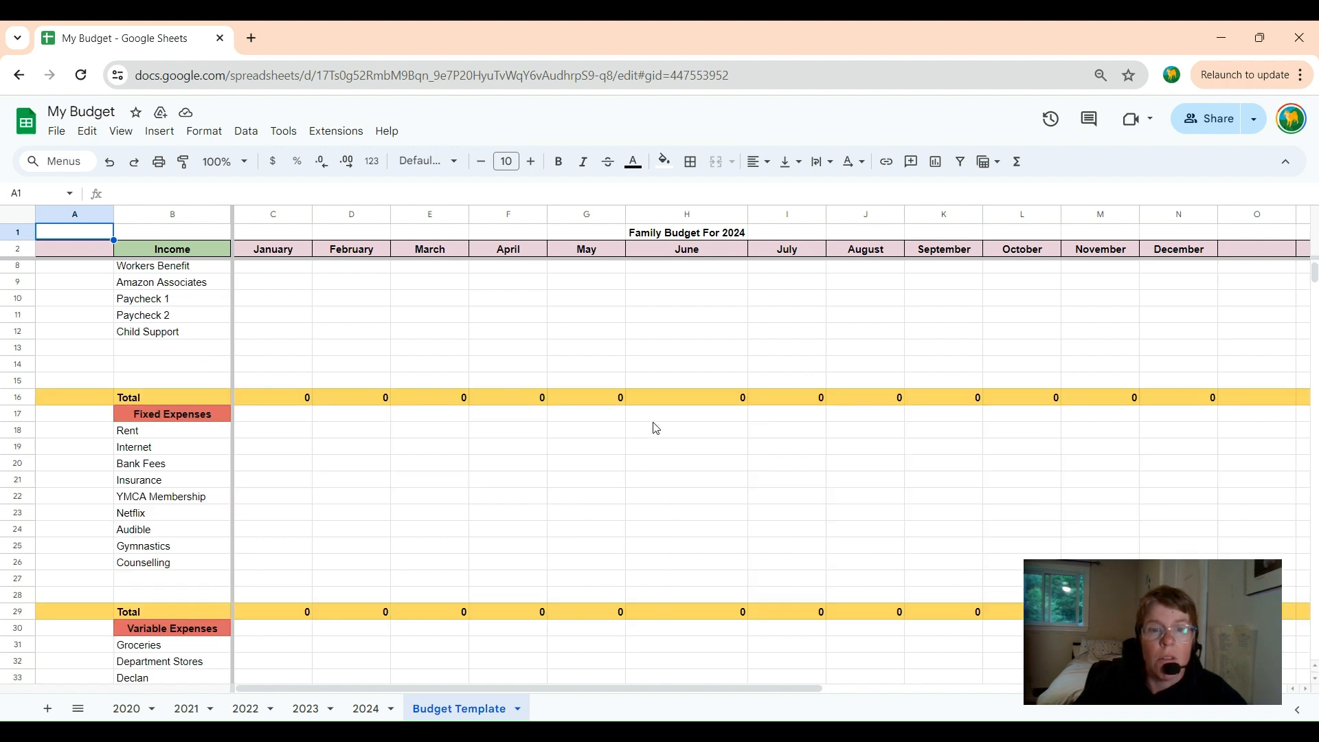
scroll(656, 428, down, 4)
scroll(656, 428, up, 6)
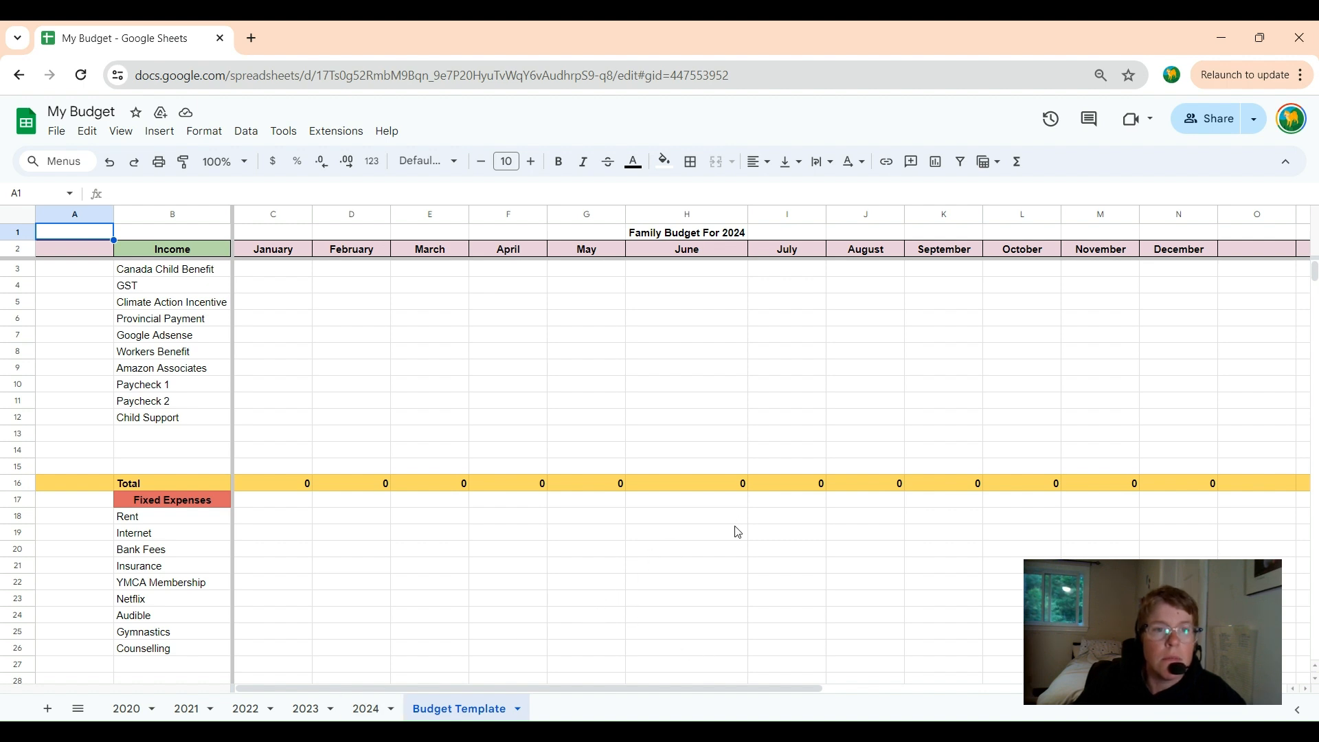
- Return to the 2024 sheet and set the date in the May column of the INCOME header row to May 24
click(364, 709)
scroll(898, 517, up, 5)
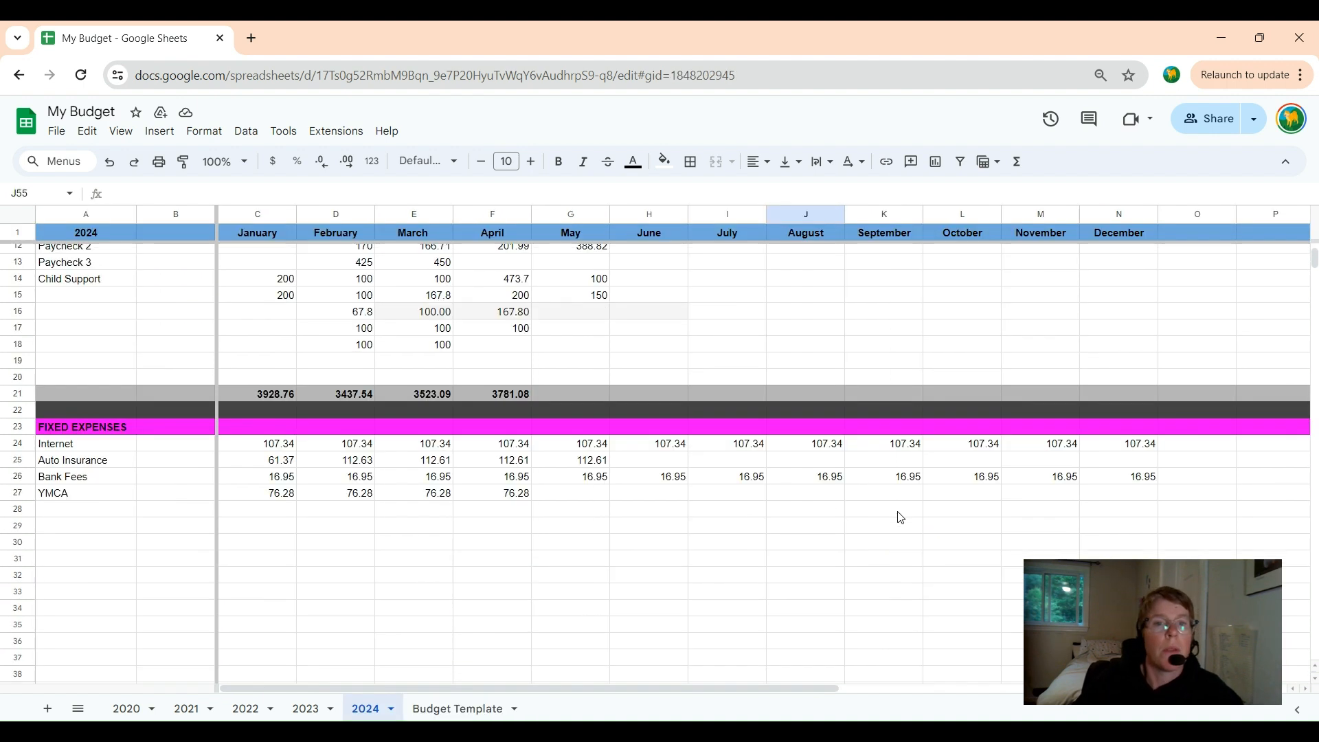
scroll(859, 492, up, 2)
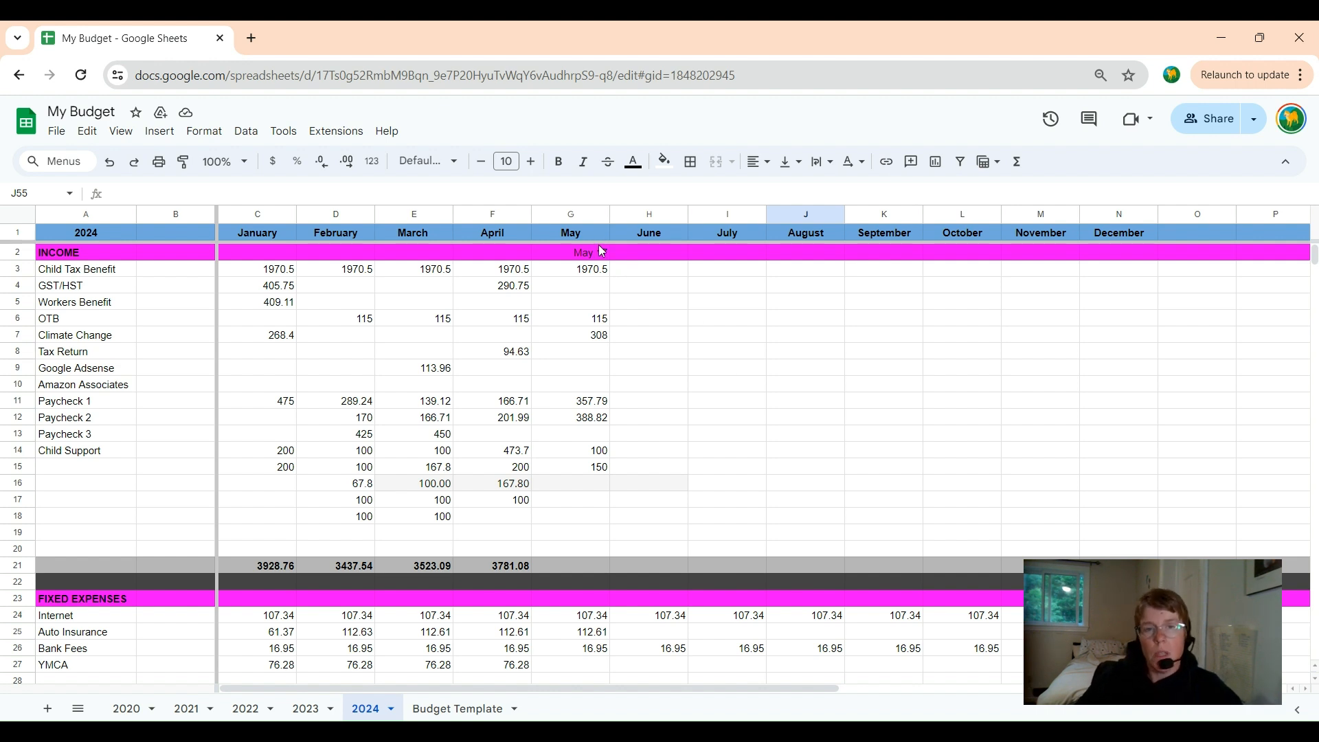
text(17)
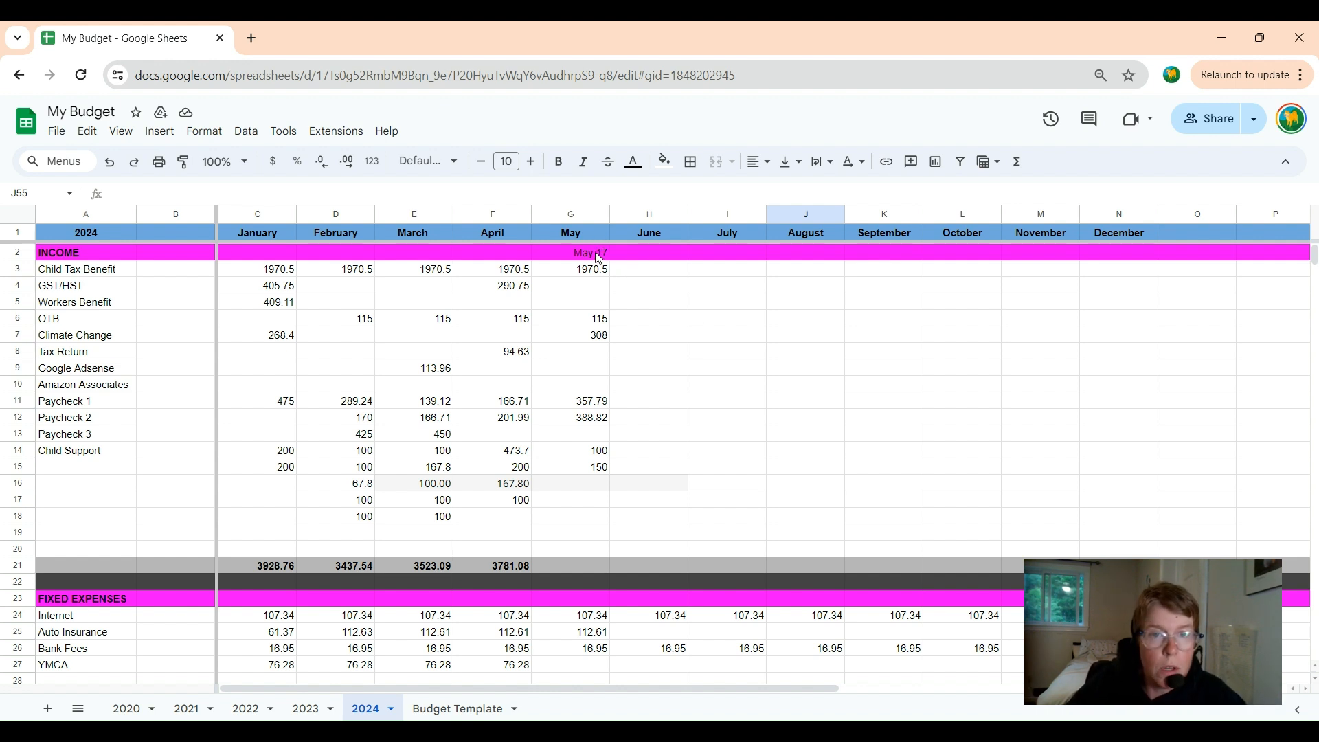
double_click(596, 252)
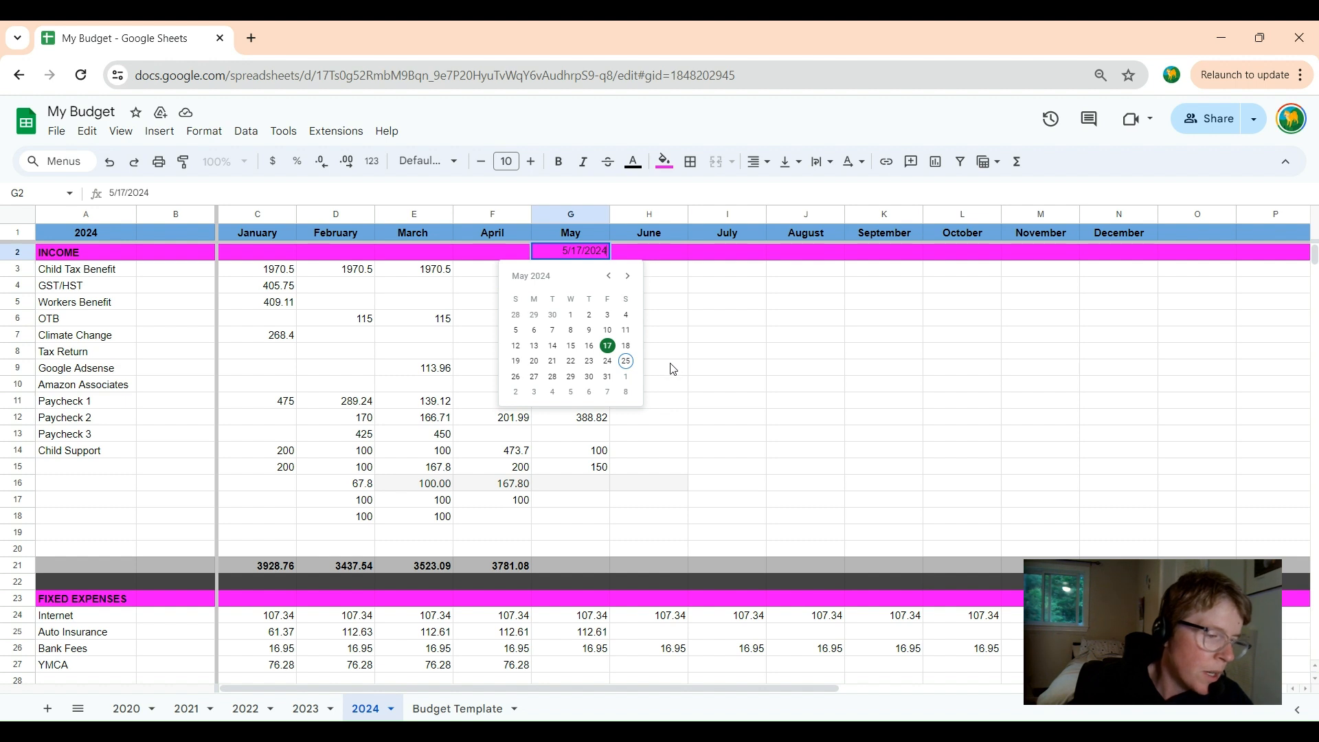
click(627, 362)
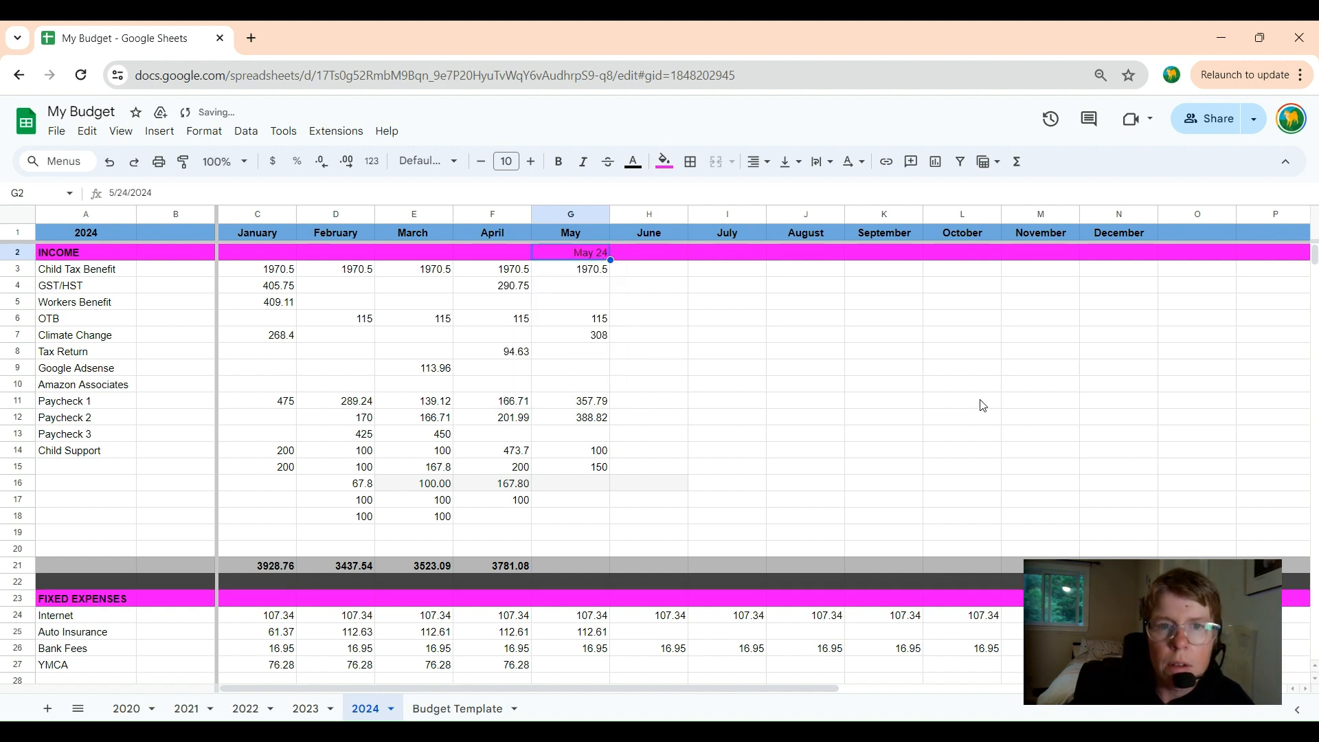
click(962, 401)
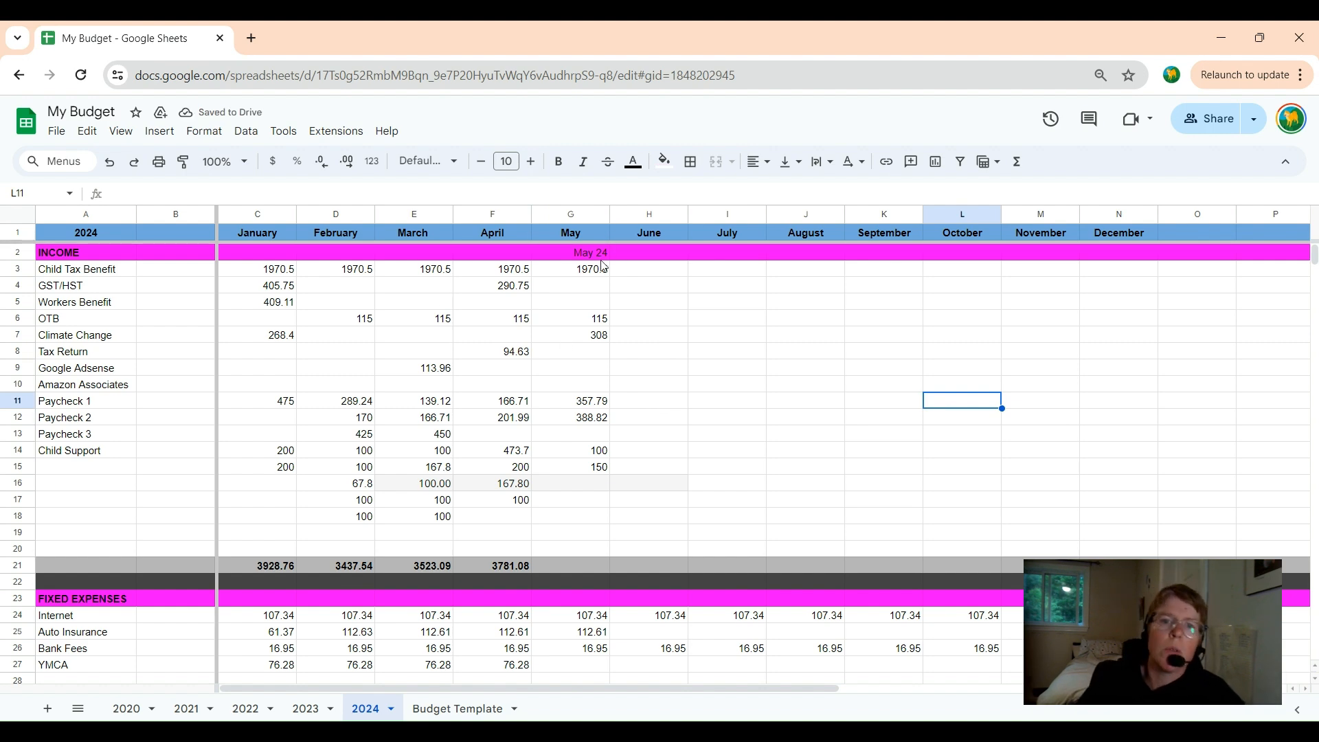
scroll(736, 463, down, 2)
scroll(739, 463, up, 2)
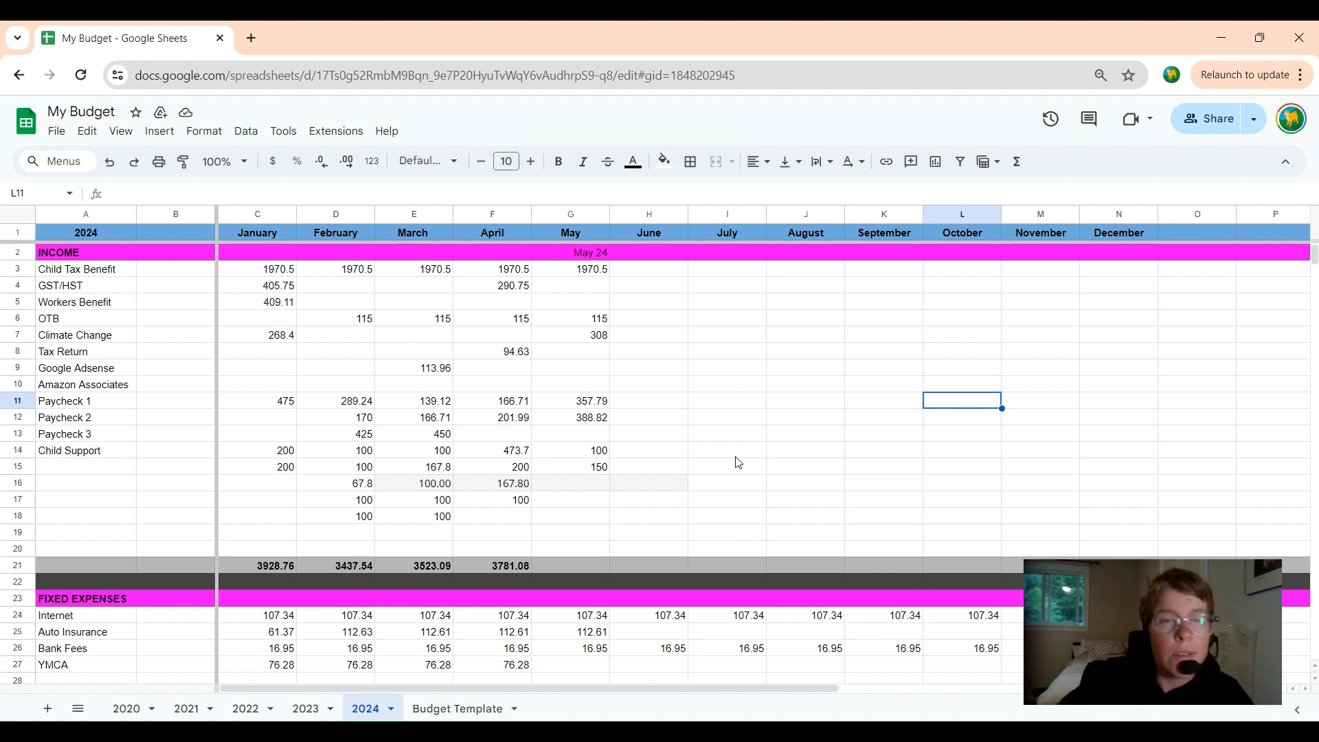